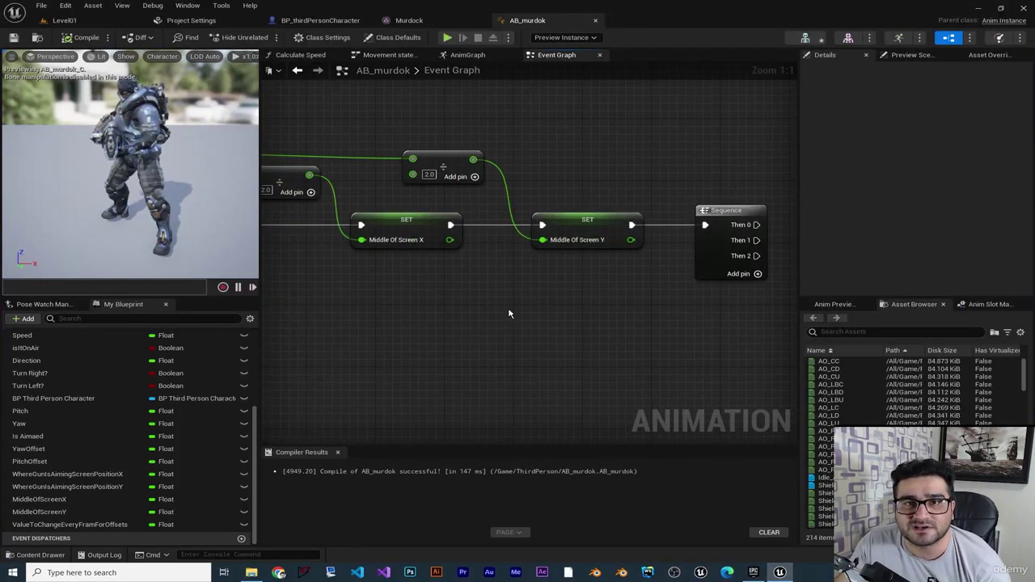
# Locate the Where Gun Is Aiming setters and the Middle Of Screen and Sequence nodes
pyautogui.moveTo(531, 307); pyautogui.dragTo(751, 274, button='right')
pyautogui.moveTo(467, 277); pyautogui.dragTo(601, 278, button='right')
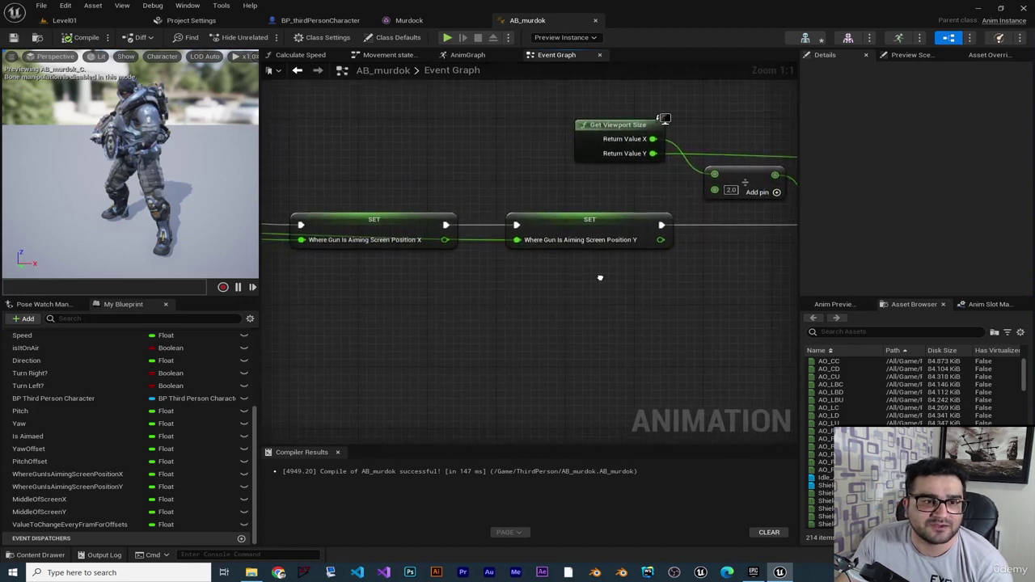
pyautogui.moveTo(585, 177); pyautogui.dragTo(524, 229)
pyautogui.moveTo(453, 263); pyautogui.dragTo(386, 294)
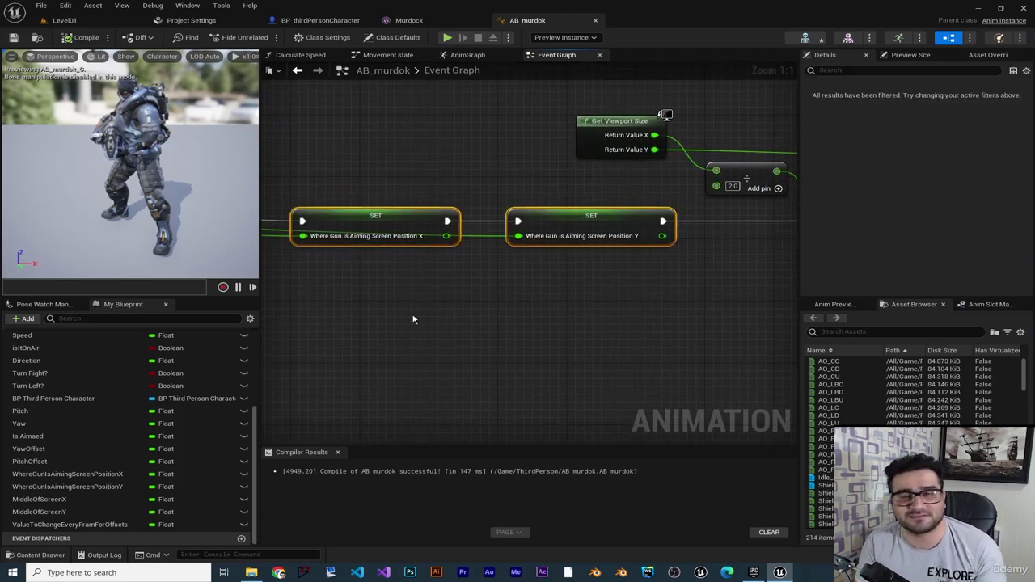
pyautogui.moveTo(724, 321); pyautogui.dragTo(465, 307, button='right')
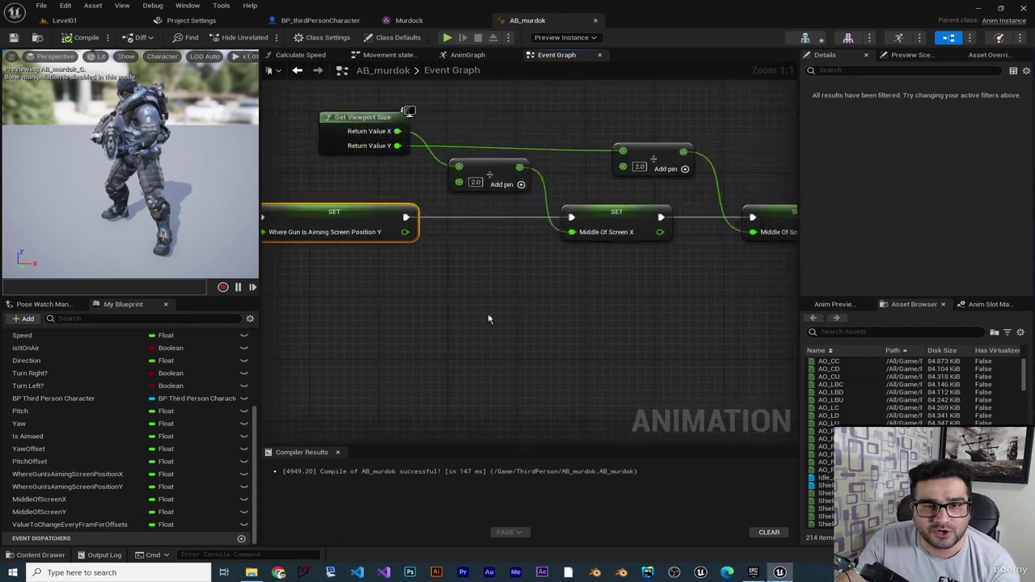
pyautogui.moveTo(670, 311); pyautogui.dragTo(465, 266, button='right')
pyautogui.click(556, 220)
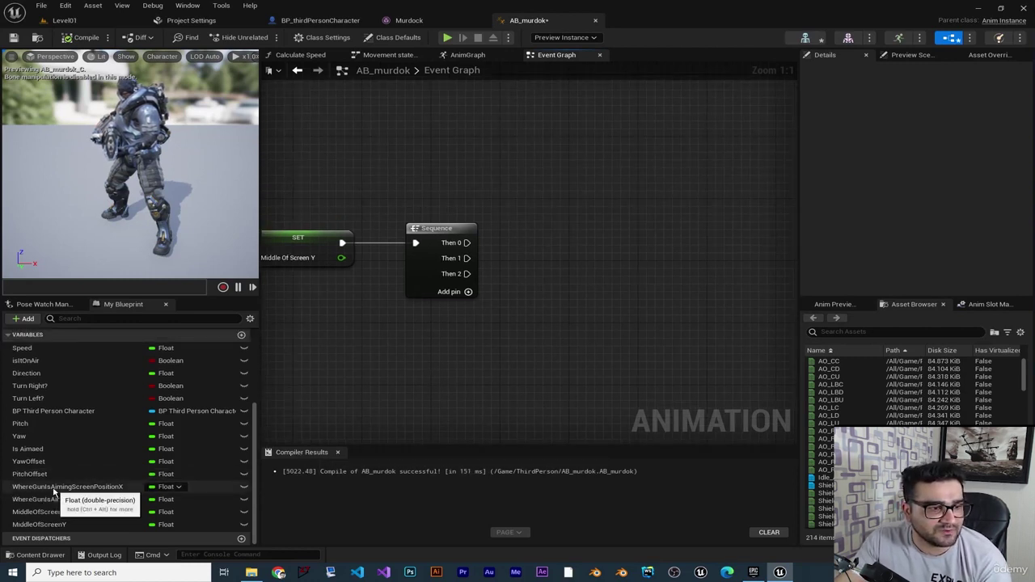
# Compare a WhereGunIsAimingScreenPositionX getter with MiddleOfScreenX using an == node
pyautogui.moveTo(64, 487)
pyautogui.mouseDown()
pyautogui.moveTo(265, 468)
pyautogui.moveTo(495, 122)
pyautogui.mouseUp()
pyautogui.click(560, 137)
pyautogui.moveTo(612, 191); pyautogui.dragTo(461, 202, button='right')
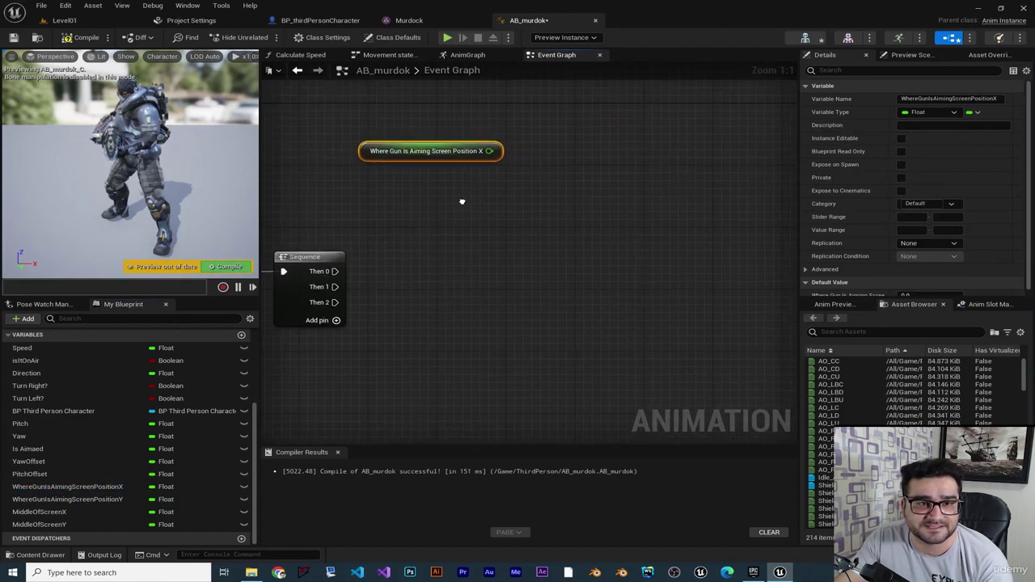
pyautogui.moveTo(486, 152); pyautogui.dragTo(557, 157)
pyautogui.write('==')
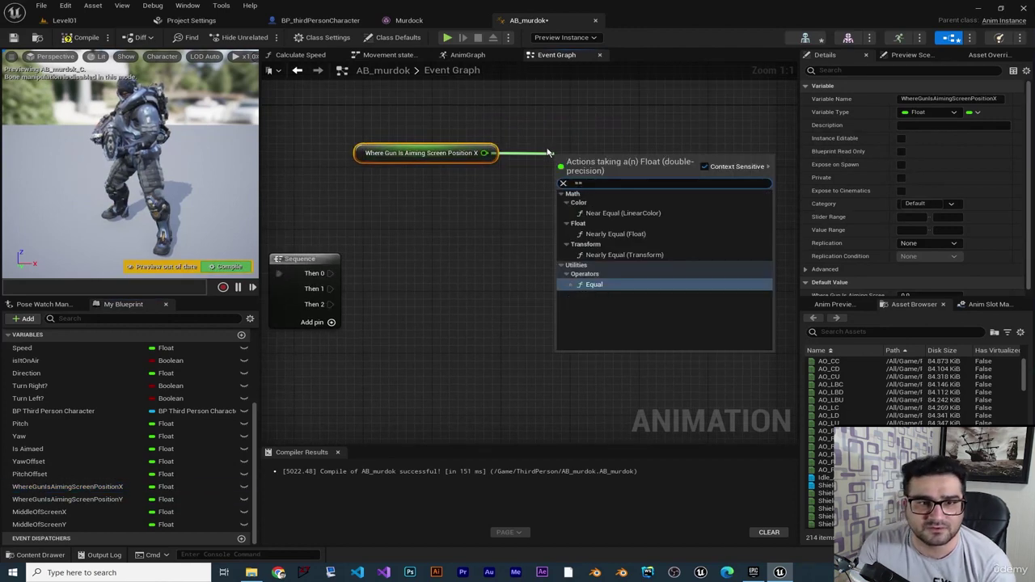
pyautogui.press('Return')
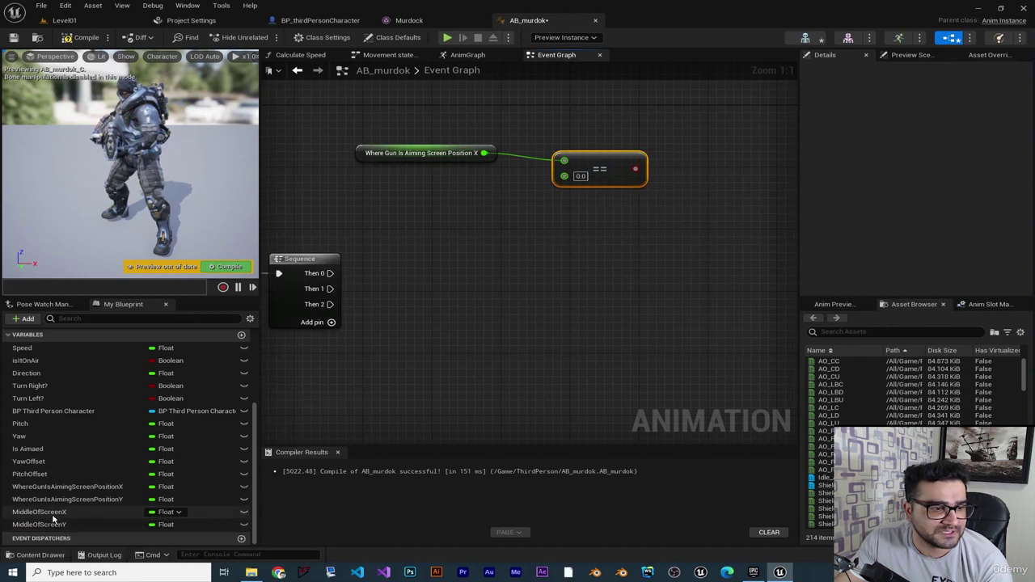
pyautogui.moveTo(48, 512)
pyautogui.mouseDown()
pyautogui.moveTo(480, 200)
pyautogui.moveTo(563, 175)
pyautogui.mouseUp()
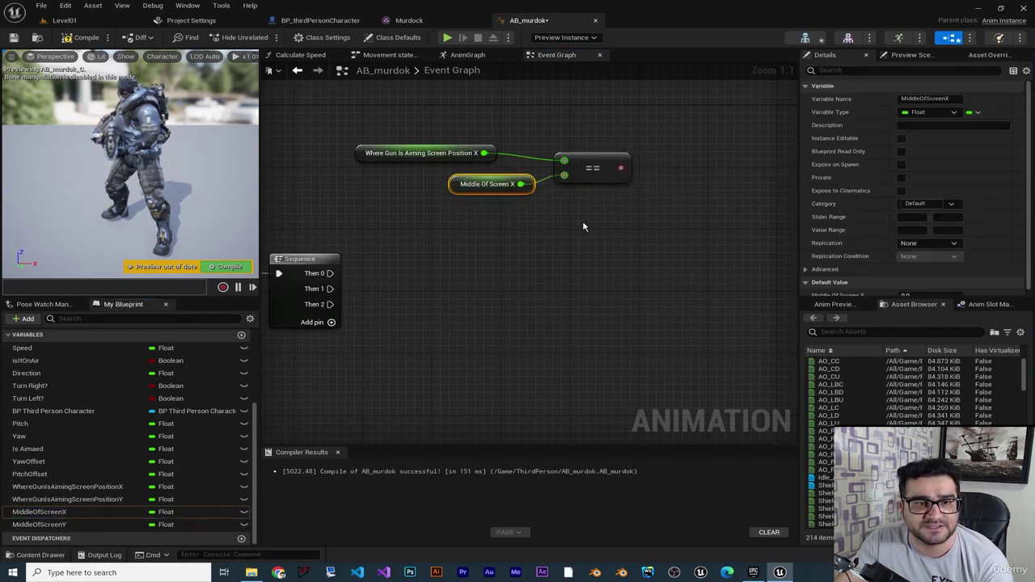
pyautogui.moveTo(584, 226); pyautogui.dragTo(473, 251, button='right')
# Add a Branch on the Sequence's Then 0, using the == result as its Condition
pyautogui.moveTo(453, 286); pyautogui.dragTo(606, 275, button='right')
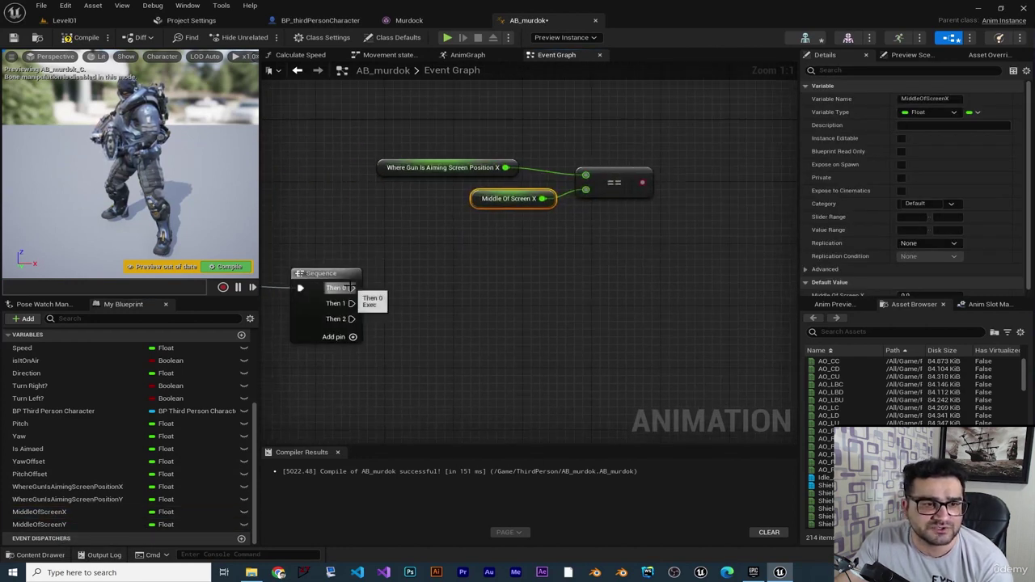
pyautogui.moveTo(351, 288); pyautogui.dragTo(686, 123)
pyautogui.write('branch')
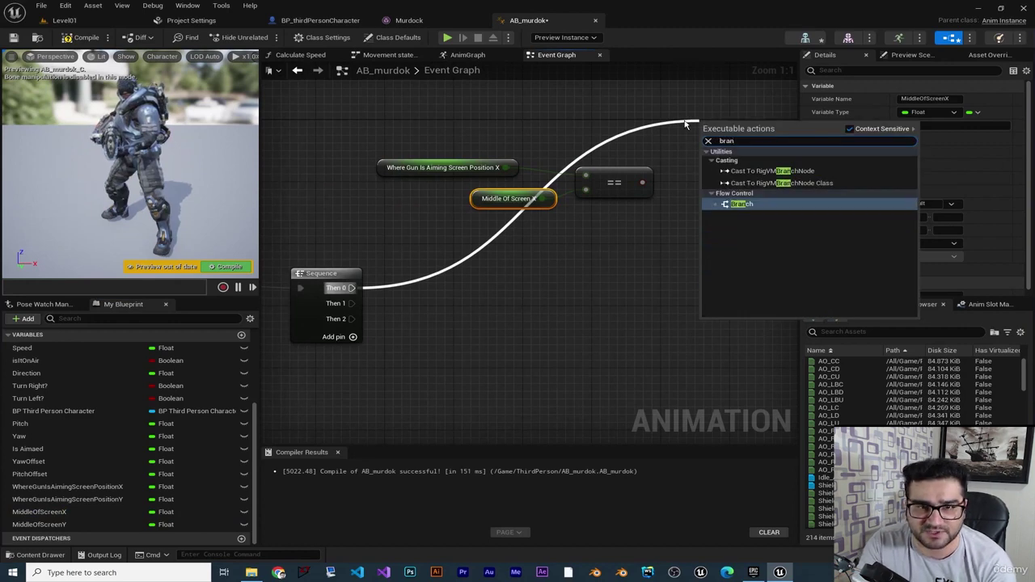
pyautogui.press('Return')
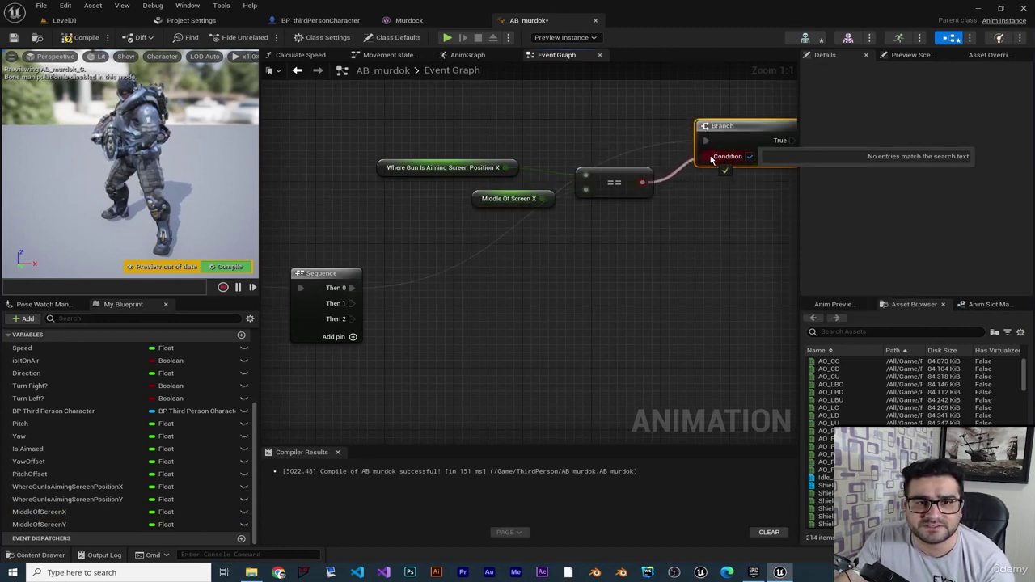
pyautogui.moveTo(642, 183); pyautogui.dragTo(706, 156)
pyautogui.moveTo(706, 156); pyautogui.dragTo(622, 161, button='right')
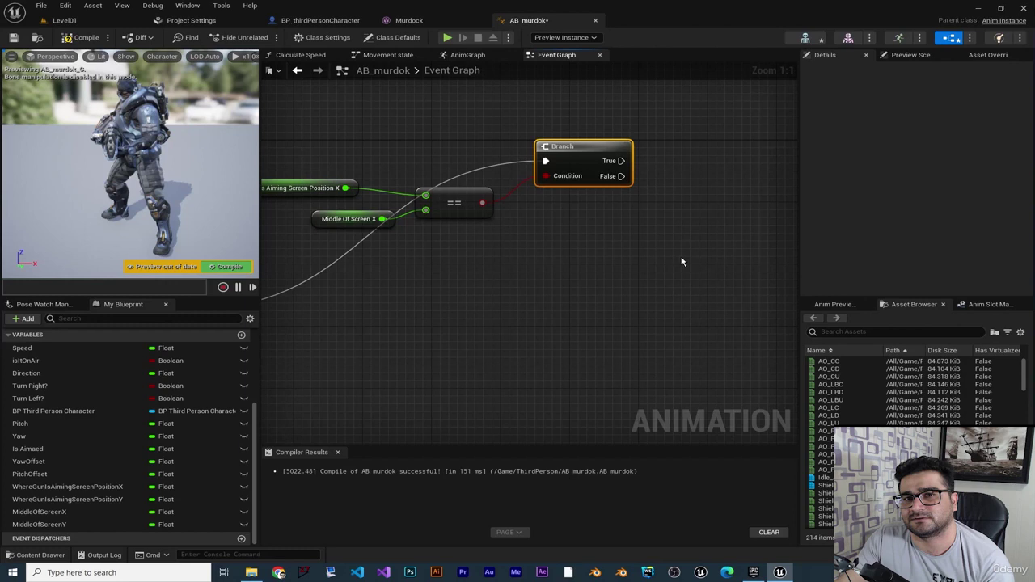
# Add a second Branch on the first Branch's False output
pyautogui.moveTo(656, 216); pyautogui.dragTo(561, 215, button='right')
pyautogui.moveTo(540, 193)
pyautogui.mouseDown()
pyautogui.moveTo(554, 203)
pyautogui.moveTo(706, 215)
pyautogui.mouseUp()
pyautogui.write('br')
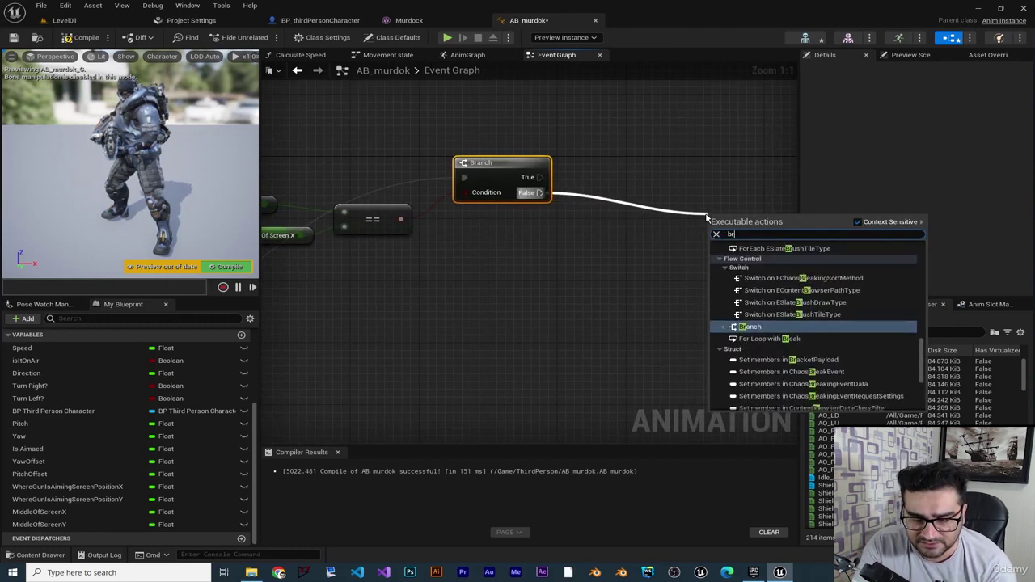
pyautogui.write('anch')
pyautogui.press('Return')
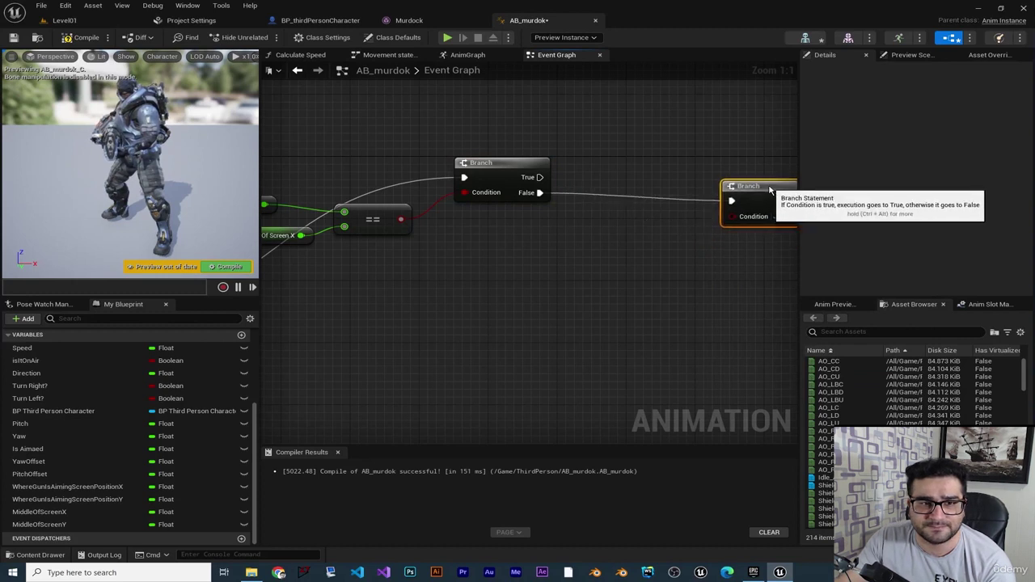
# Paste copies of the aiming X and Middle Of Screen X getters beside the second Branch
pyautogui.moveTo(374, 280); pyautogui.dragTo(514, 260, button='right')
pyautogui.moveTo(447, 145); pyautogui.dragTo(348, 260)
pyautogui.moveTo(746, 323); pyautogui.dragTo(519, 311, button='right')
pyautogui.hotkey('ctrl', 'v')
pyautogui.moveTo(576, 282); pyautogui.dragTo(512, 282)
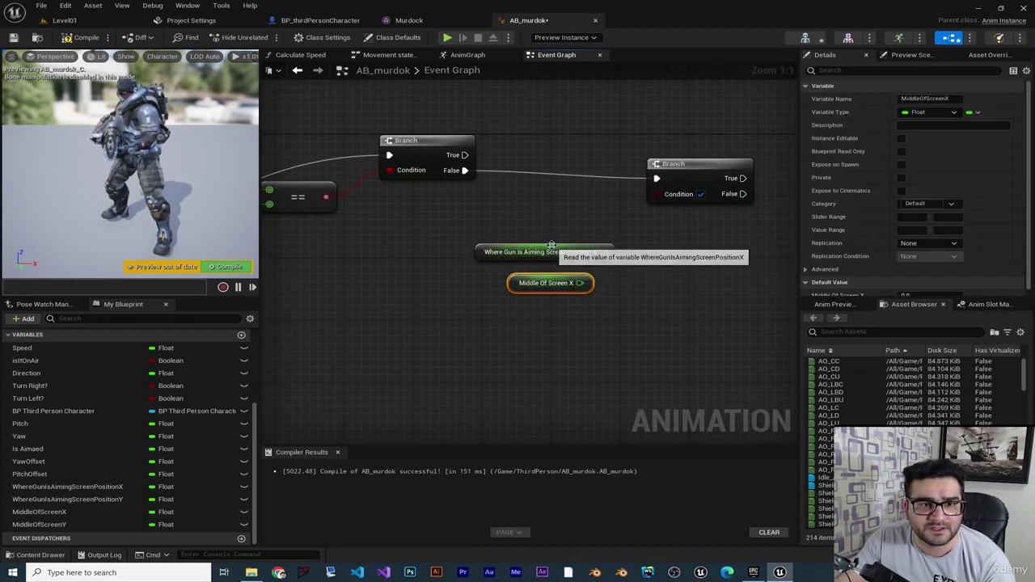
pyautogui.moveTo(551, 245); pyautogui.dragTo(526, 245)
pyautogui.moveTo(323, 215)
pyautogui.mouseDown(button='right')
pyautogui.moveTo(465, 250)
pyautogui.moveTo(515, 249)
pyautogui.mouseUp(button='right')
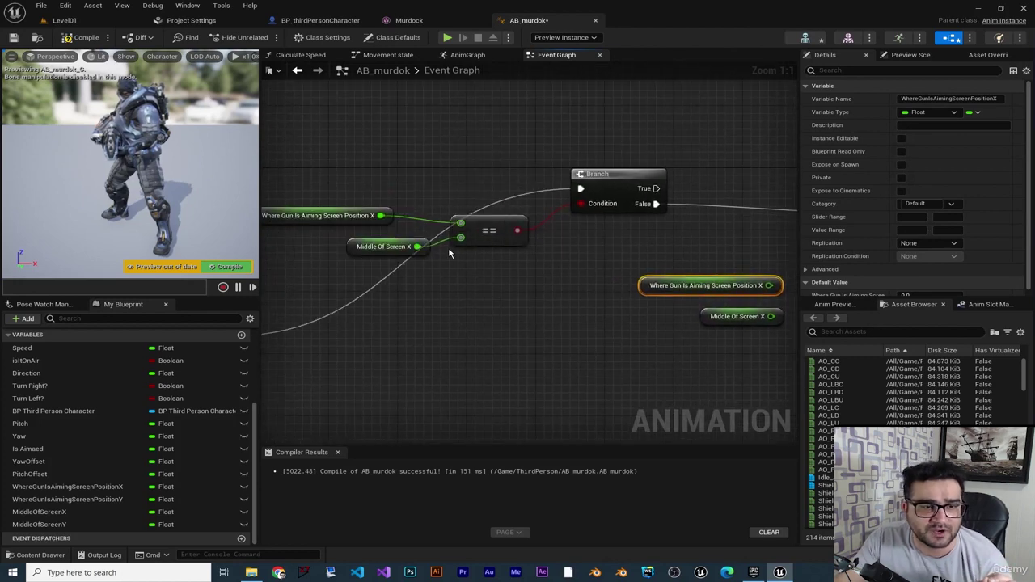
pyautogui.moveTo(659, 338); pyautogui.dragTo(547, 321, button='right')
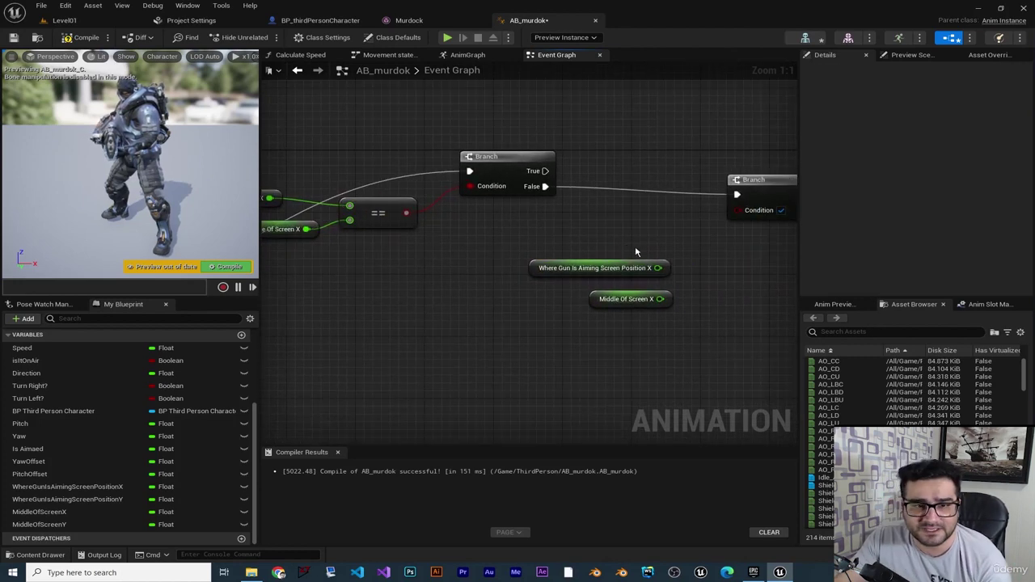
pyautogui.click(638, 299)
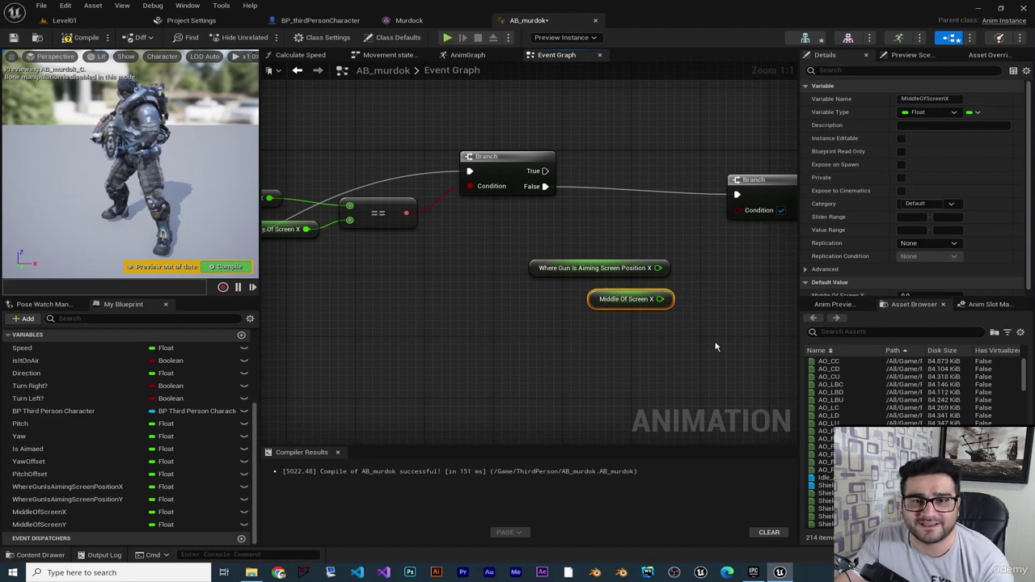
pyautogui.moveTo(714, 346); pyautogui.dragTo(621, 327, button='right')
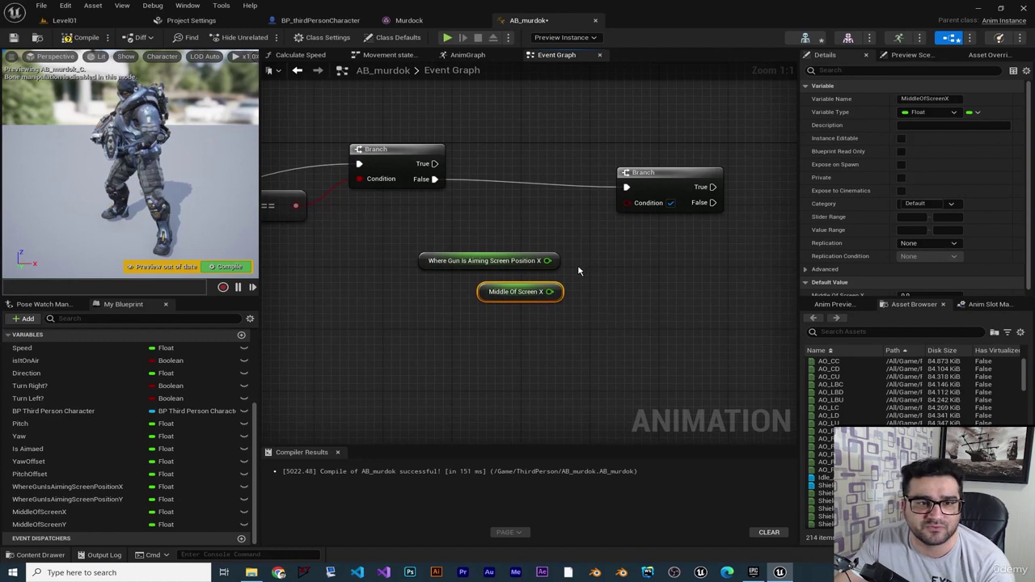
# Feed aiming X < Middle Of Screen X into the second Branch's Condition
pyautogui.moveTo(548, 260); pyautogui.dragTo(638, 271)
pyautogui.write('<')
pyautogui.press('Return')
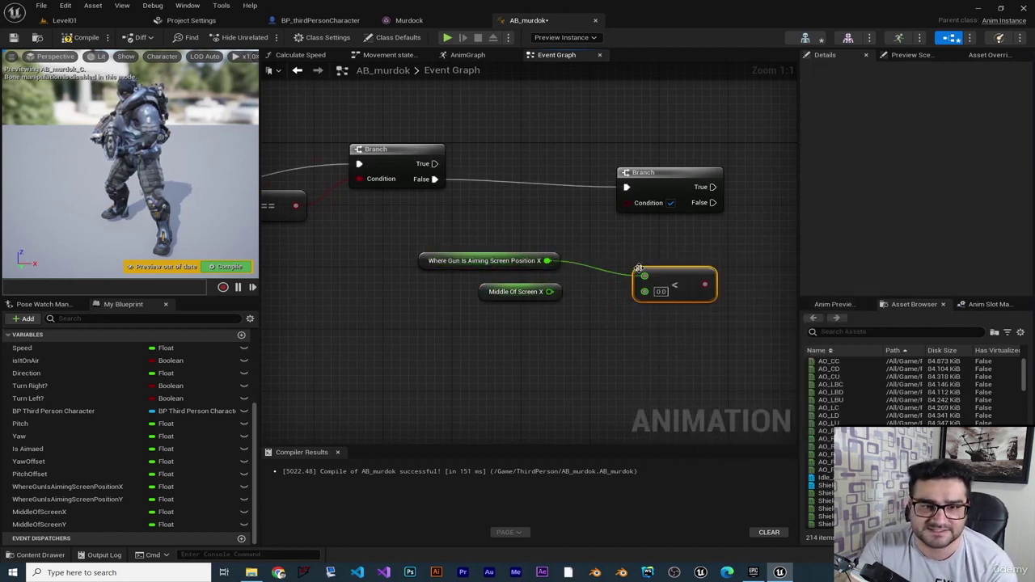
pyautogui.moveTo(549, 291); pyautogui.dragTo(644, 290)
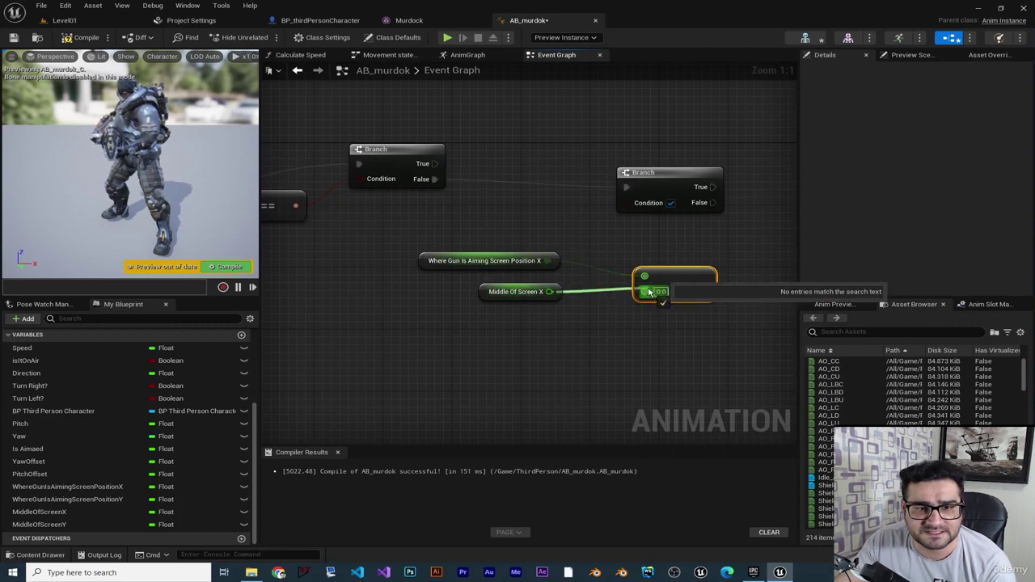
pyautogui.moveTo(646, 326); pyautogui.dragTo(533, 322, button='right')
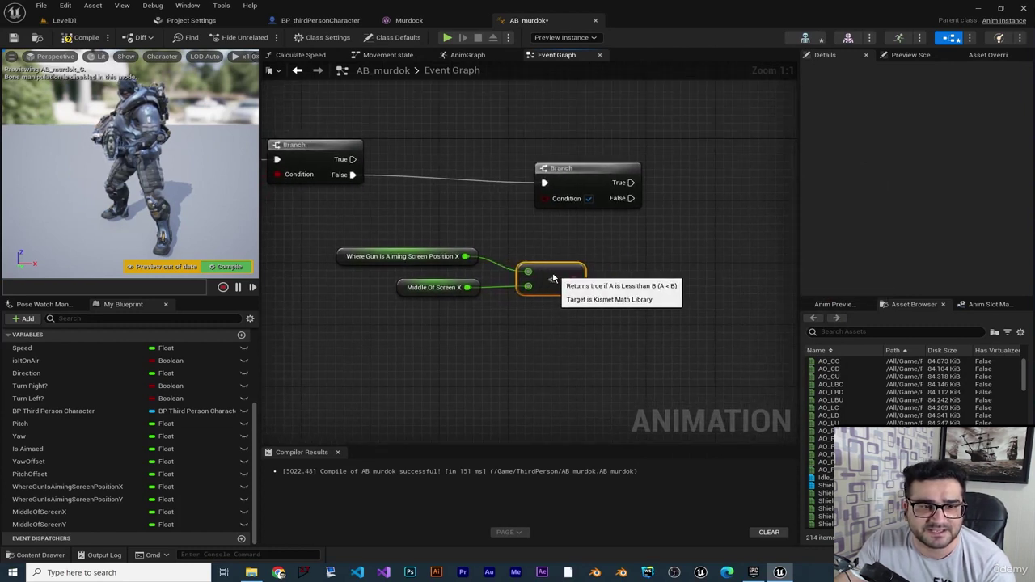
pyautogui.moveTo(565, 279)
pyautogui.mouseDown()
pyautogui.moveTo(546, 197)
pyautogui.moveTo(617, 167)
pyautogui.mouseUp()
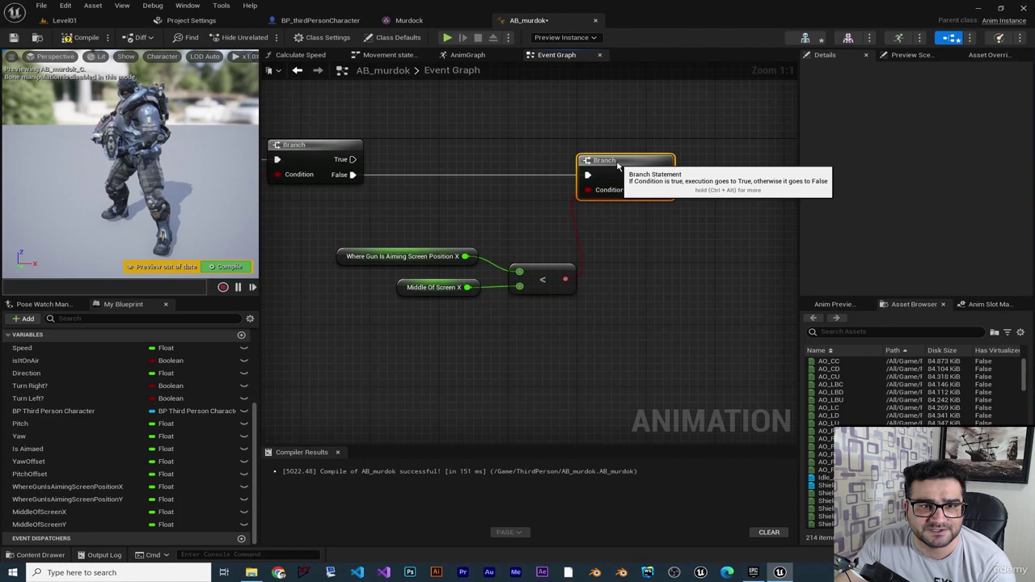
pyautogui.moveTo(696, 241); pyautogui.dragTo(647, 242, button='right')
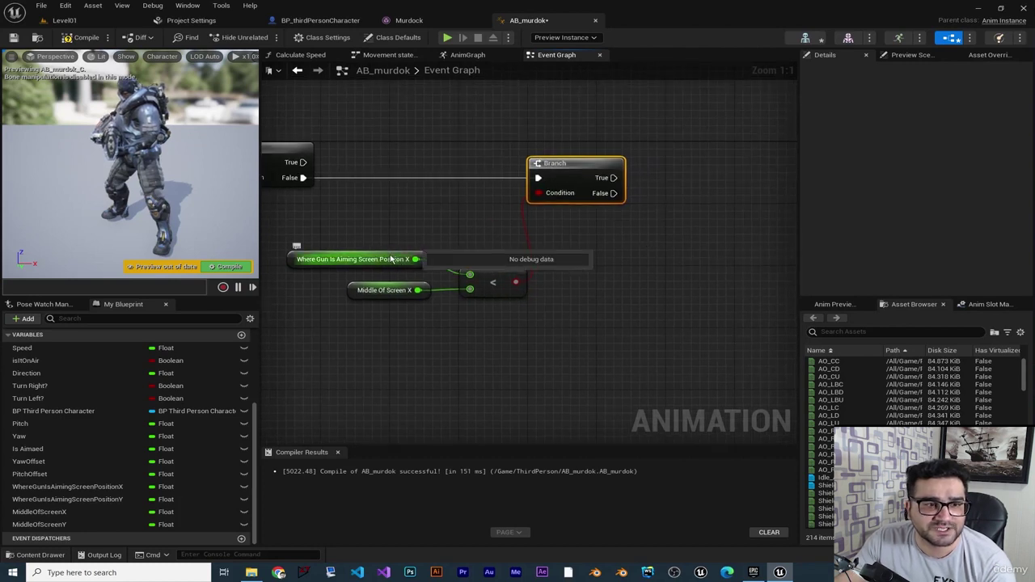
pyautogui.moveTo(659, 225); pyautogui.dragTo(581, 244, button='right')
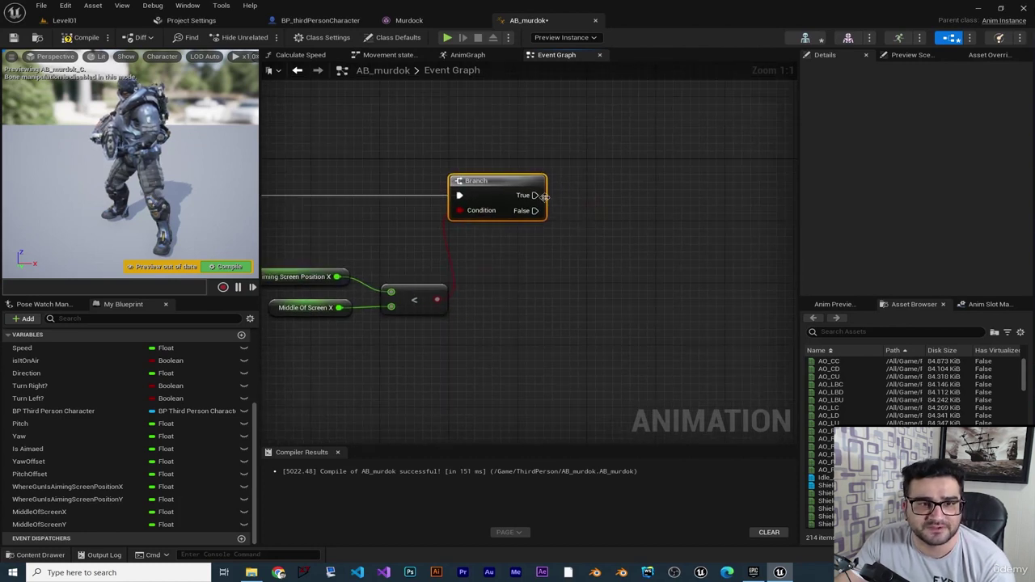
# Add a Set Yaw Offset node on the second Branch's True output
pyautogui.moveTo(536, 198); pyautogui.dragTo(725, 195)
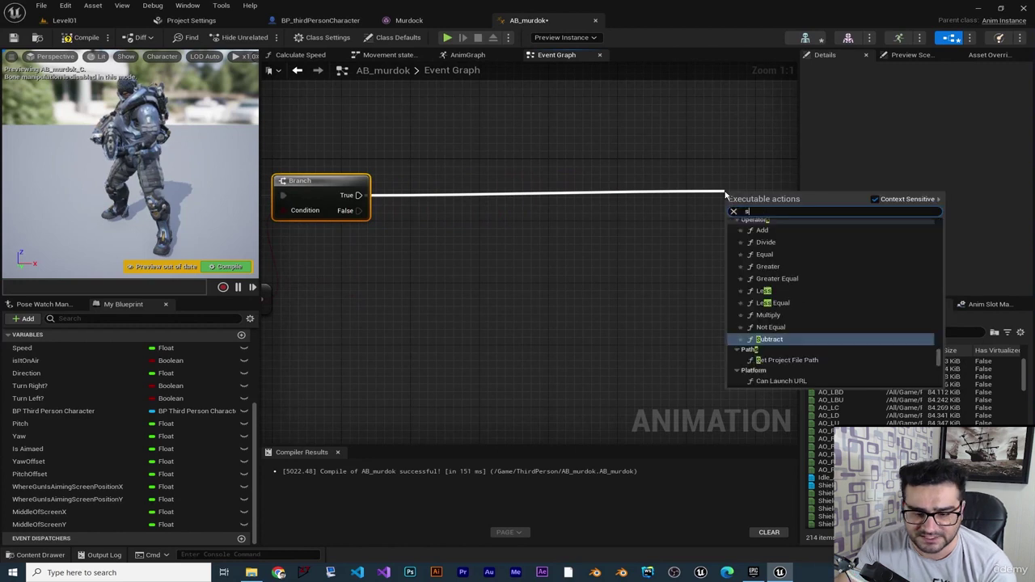
pyautogui.write('set yaw')
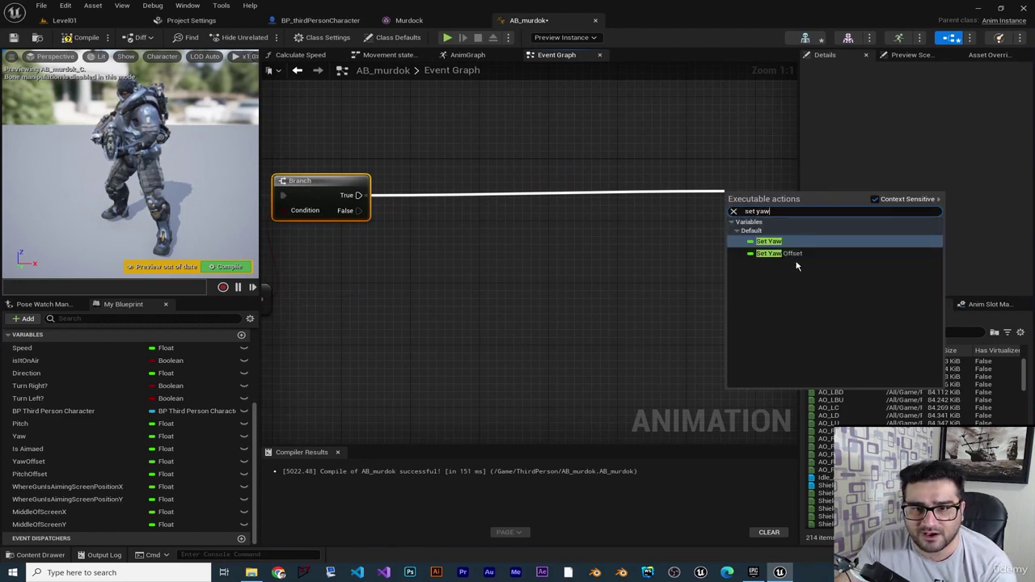
pyautogui.click(792, 254)
pyautogui.moveTo(728, 258); pyautogui.dragTo(663, 214, button='right')
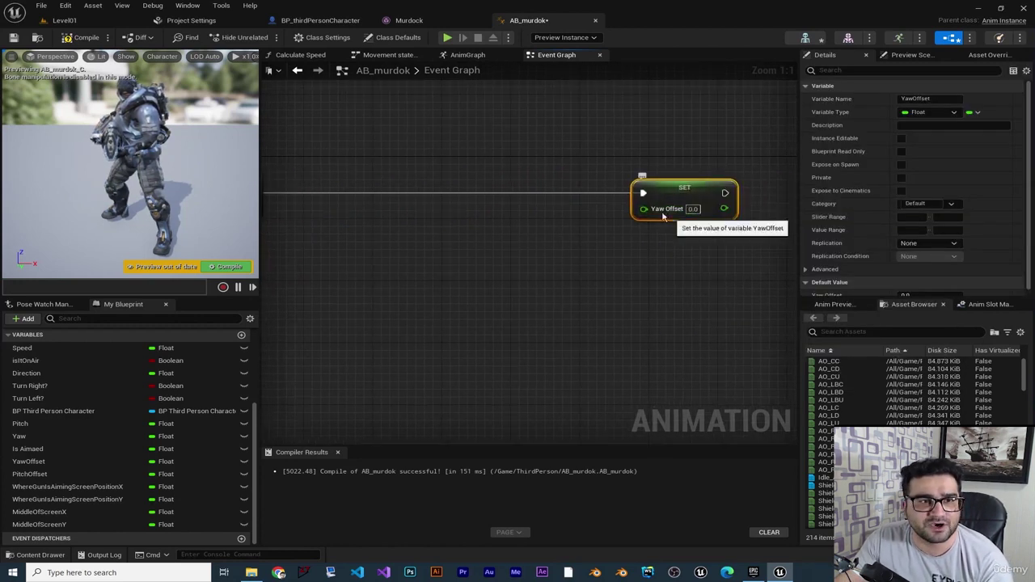
pyautogui.click(467, 54)
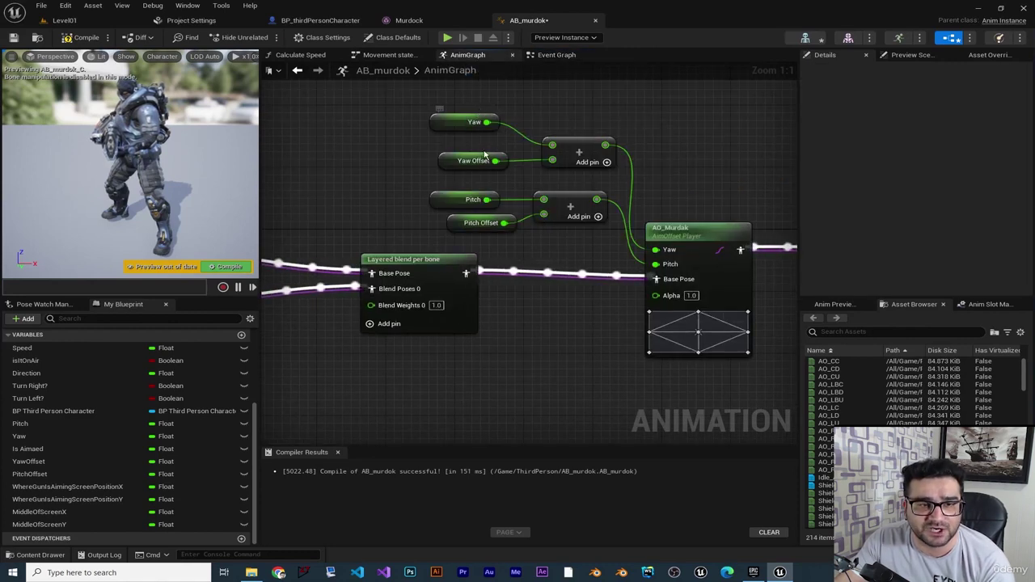
pyautogui.click(547, 55)
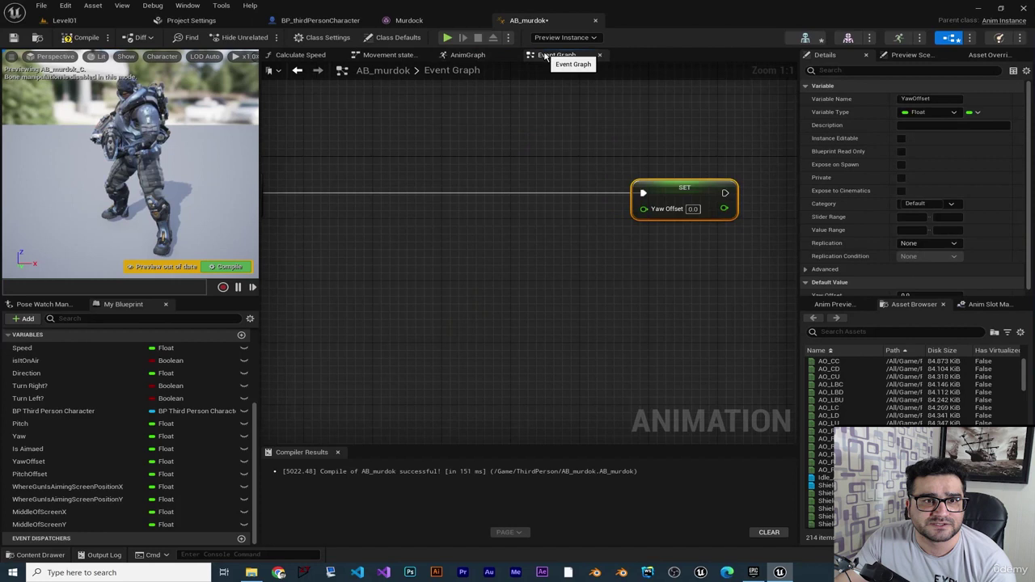
pyautogui.moveTo(672, 215); pyautogui.dragTo(788, 223, button='right')
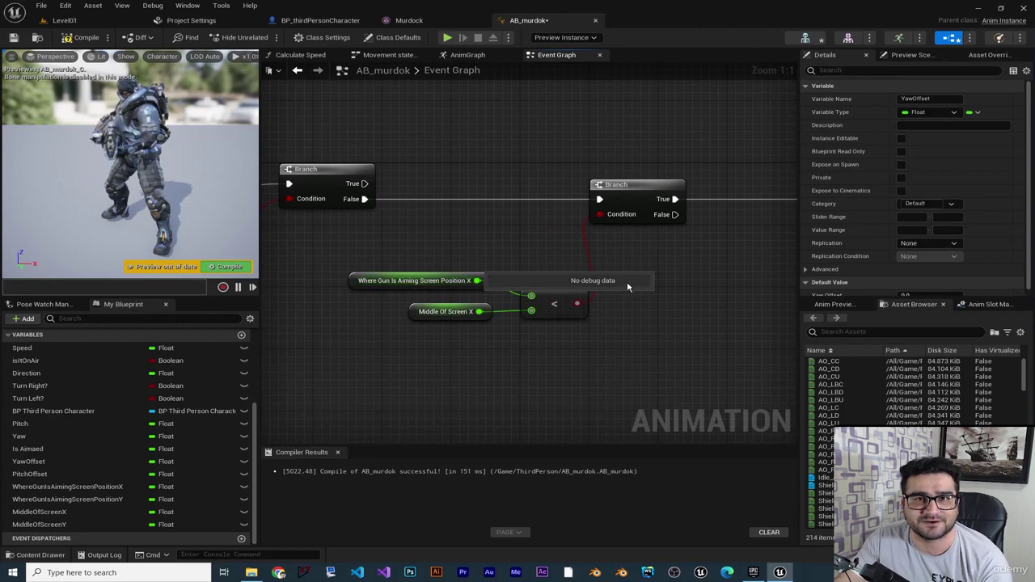
pyautogui.moveTo(697, 286)
pyautogui.mouseDown(button='right')
pyautogui.moveTo(649, 277)
pyautogui.moveTo(742, 273)
pyautogui.moveTo(688, 290)
pyautogui.mouseUp(button='right')
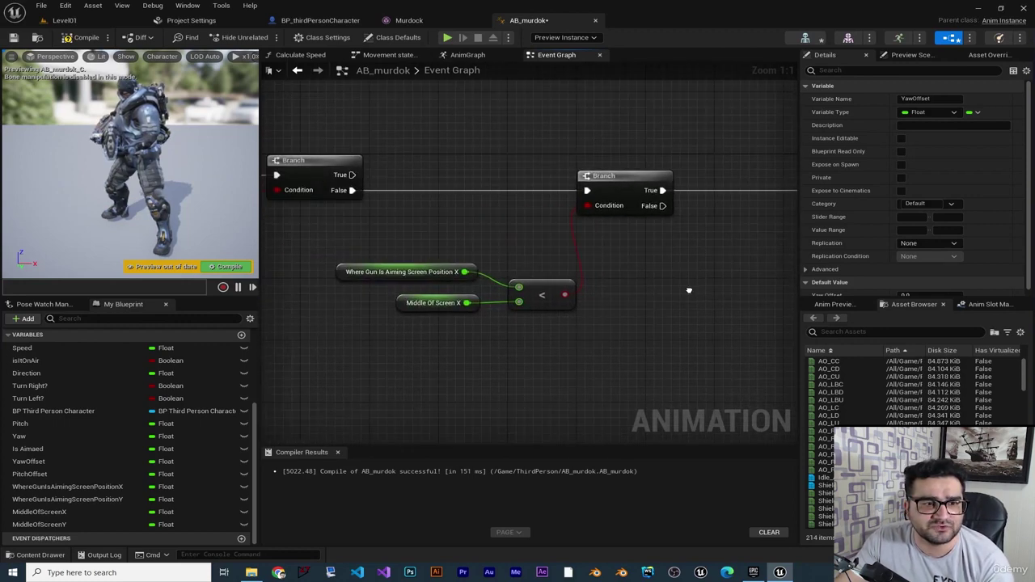
# Feed Yaw Offset plus 0.2 into the Set Yaw Offset node
pyautogui.moveTo(537, 262); pyautogui.dragTo(242, 269, button='right')
pyautogui.moveTo(49, 462)
pyautogui.keyDown('ctrl'); pyautogui.mouseDown()
pyautogui.moveTo(517, 303)
pyautogui.moveTo(508, 272)
pyautogui.mouseUp(); pyautogui.keyUp('ctrl')
pyautogui.moveTo(570, 278); pyautogui.dragTo(637, 293)
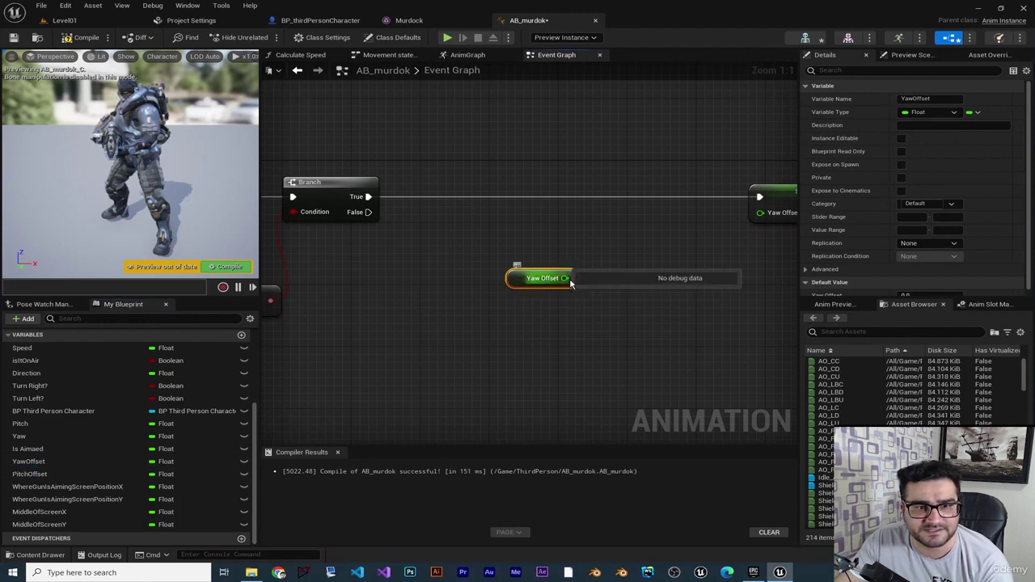
pyautogui.write('>')
pyautogui.press('Return')
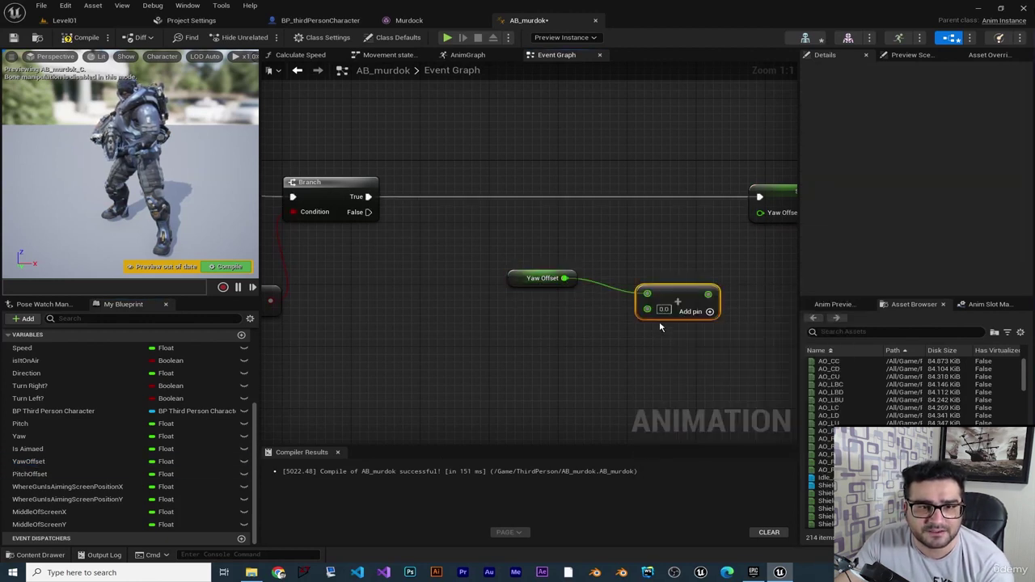
pyautogui.write('0.2')
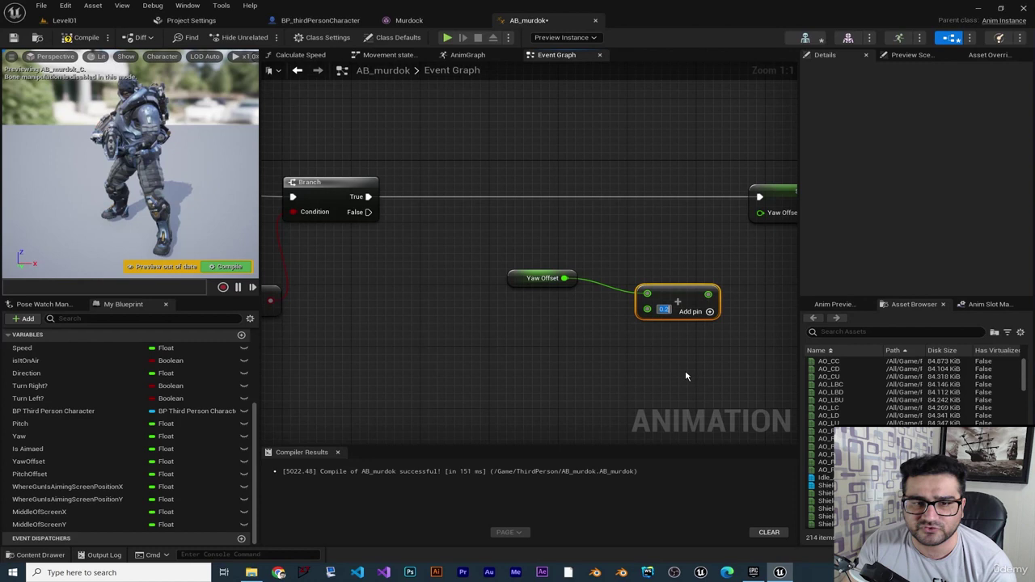
pyautogui.moveTo(667, 349); pyautogui.dragTo(585, 349, button='right')
pyautogui.moveTo(625, 294); pyautogui.dragTo(679, 214)
pyautogui.moveTo(416, 288); pyautogui.dragTo(634, 256, button='right')
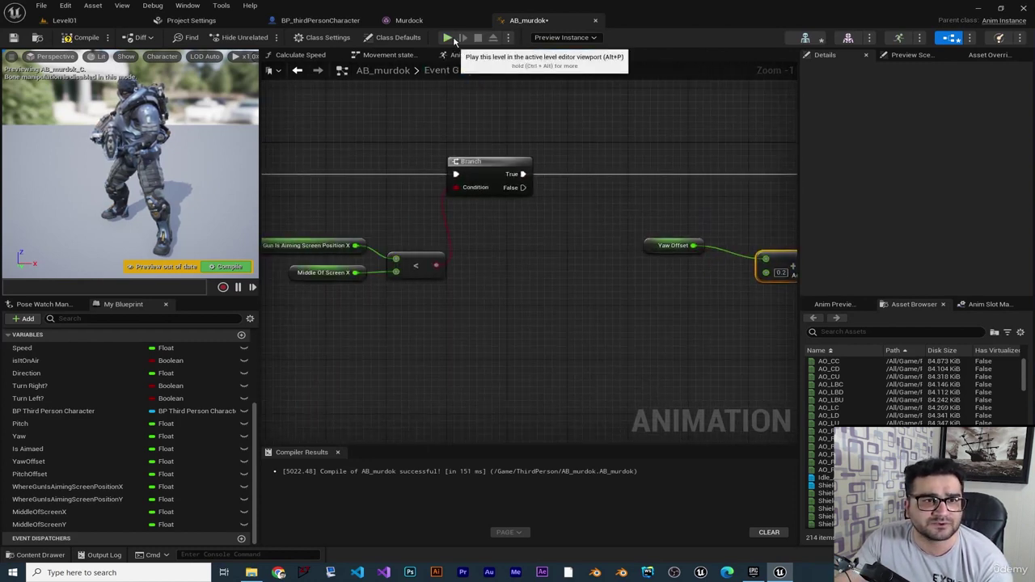
# Play-test and aim the gun to compare the red laser with the crosshair
pyautogui.click(447, 38)
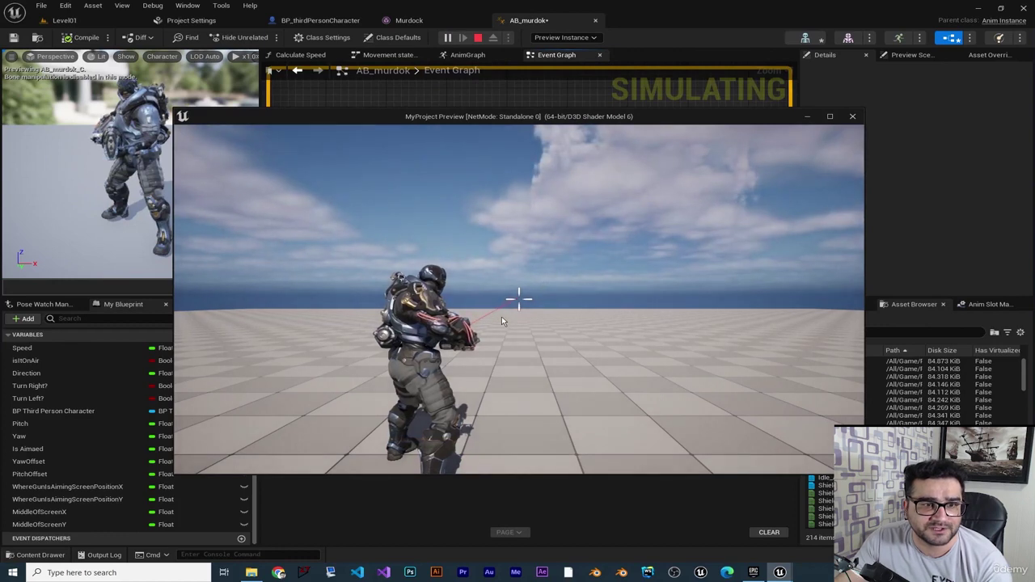
pyautogui.press('Escape')
pyautogui.click(447, 38)
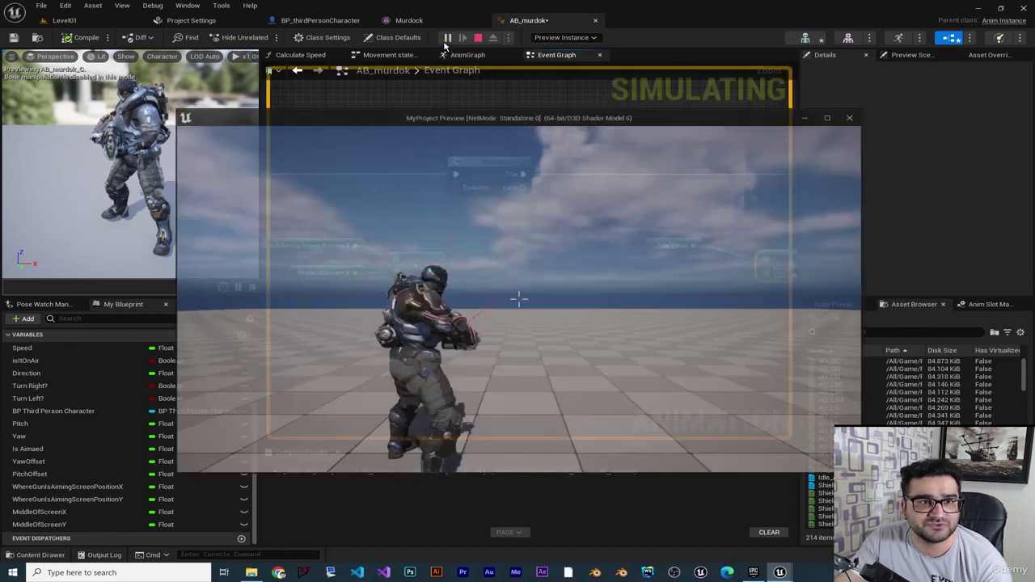
pyautogui.moveTo(488, 313); pyautogui.dragTo(489, 313, button='right')
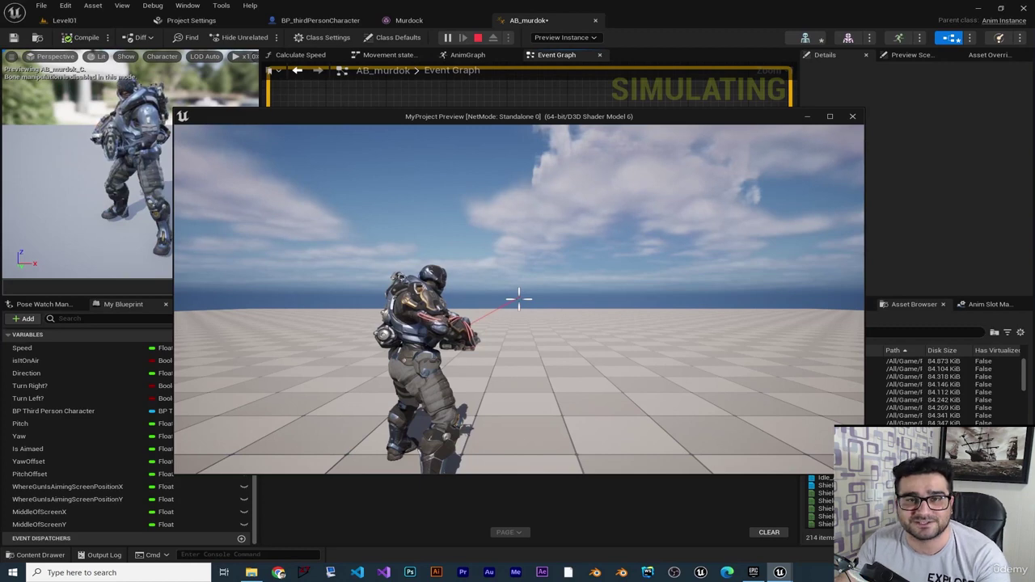
pyautogui.press('Escape')
# Add another Branch from the previous Branch's False output
pyautogui.moveTo(529, 278)
pyautogui.mouseDown(button='right')
pyautogui.moveTo(631, 287)
pyautogui.moveTo(658, 342)
pyautogui.moveTo(576, 336)
pyautogui.mouseUp(button='right')
pyautogui.moveTo(601, 270); pyautogui.dragTo(705, 247, button='right')
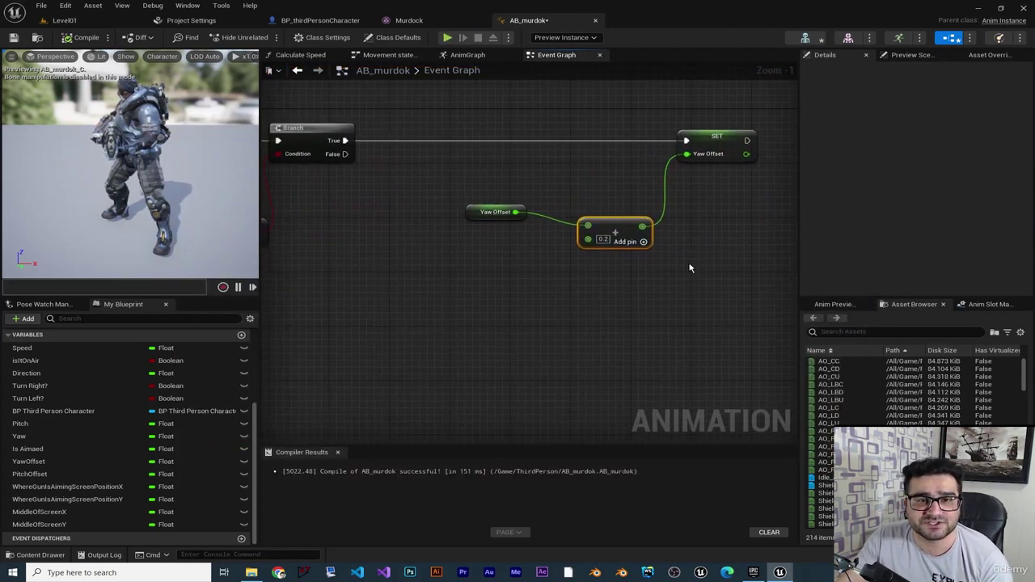
pyautogui.moveTo(478, 301)
pyautogui.mouseDown(button='right')
pyautogui.moveTo(642, 294)
pyautogui.moveTo(691, 280)
pyautogui.moveTo(461, 277)
pyautogui.mouseUp(button='right')
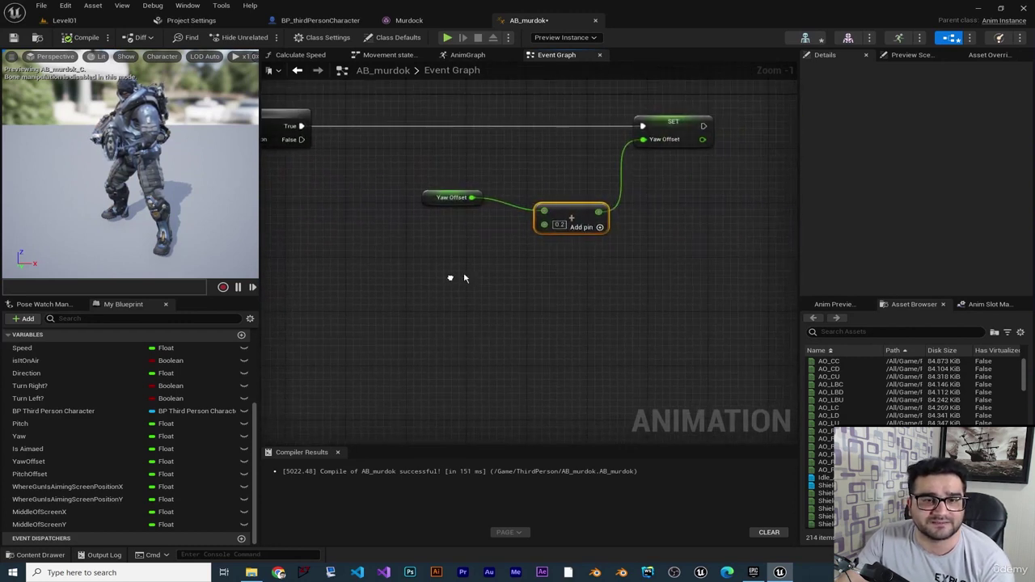
pyautogui.moveTo(732, 97); pyautogui.dragTo(440, 239)
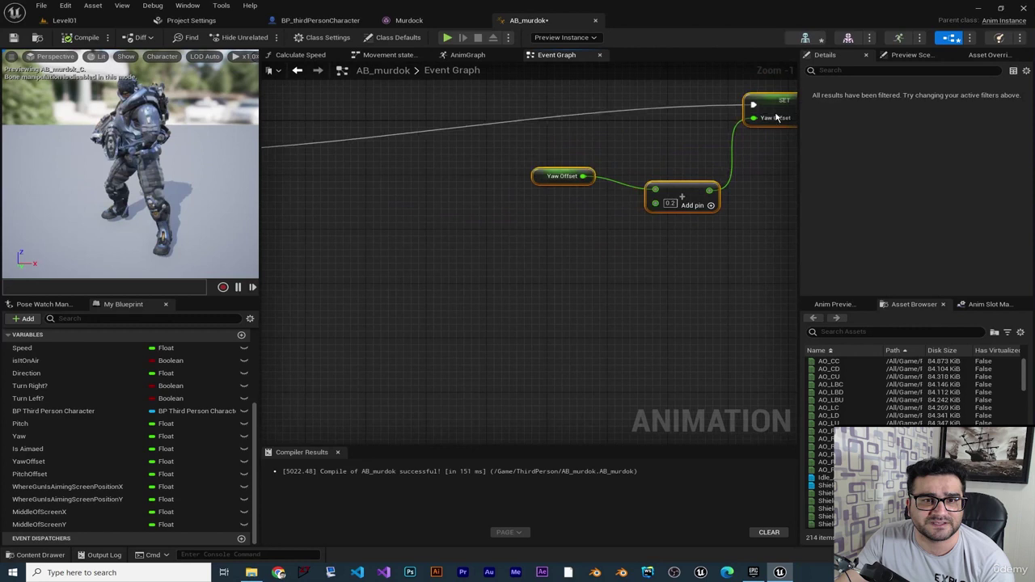
pyautogui.moveTo(420, 238)
pyautogui.mouseDown(button='right')
pyautogui.moveTo(433, 185)
pyautogui.moveTo(617, 226)
pyautogui.mouseUp(button='right')
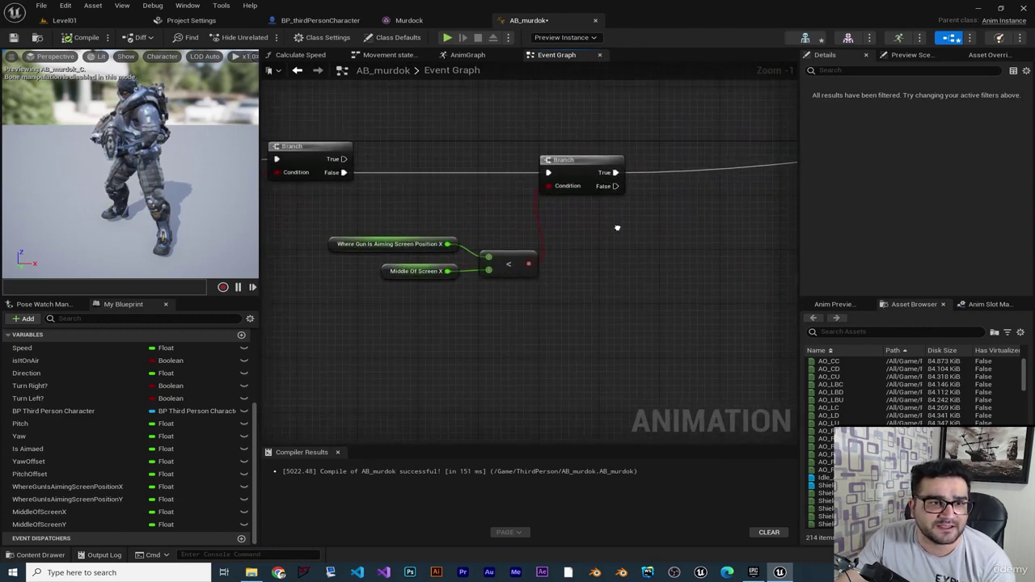
pyautogui.moveTo(291, 203); pyautogui.dragTo(361, 229, button='right')
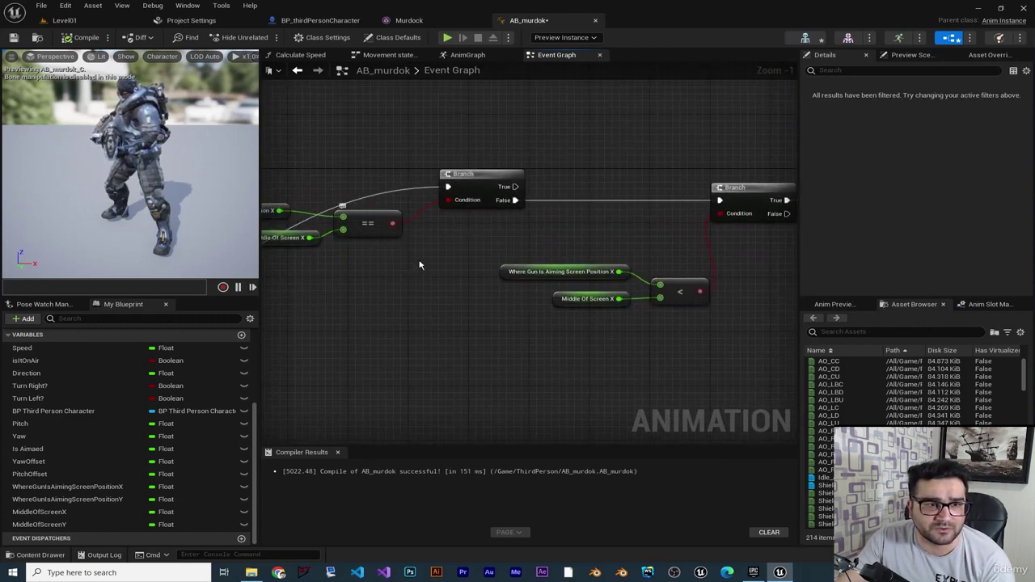
pyautogui.moveTo(418, 266); pyautogui.dragTo(439, 346, button='right')
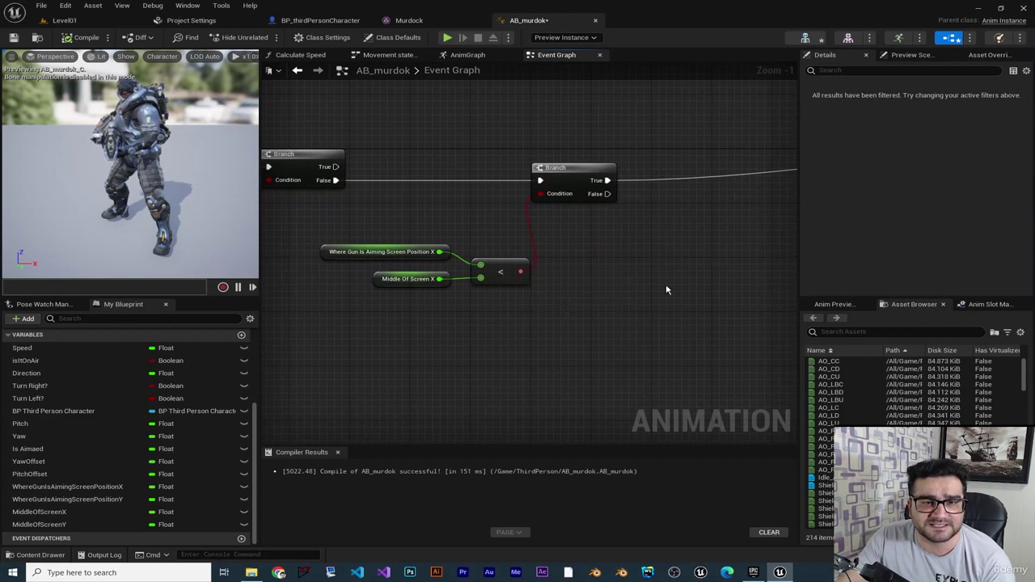
pyautogui.moveTo(666, 289); pyautogui.dragTo(506, 289, button='right')
pyautogui.moveTo(447, 194); pyautogui.dragTo(641, 218)
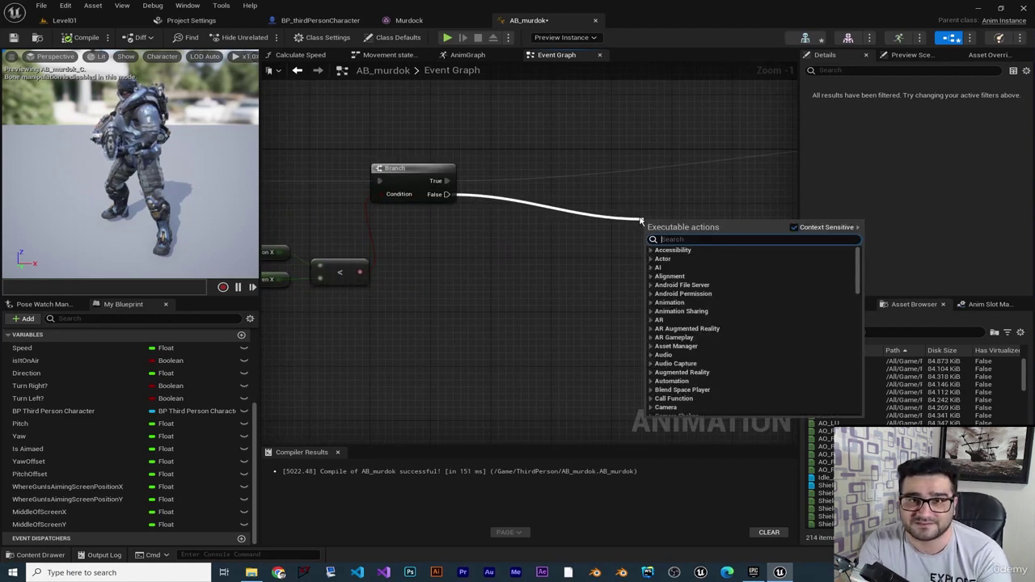
pyautogui.write('branch')
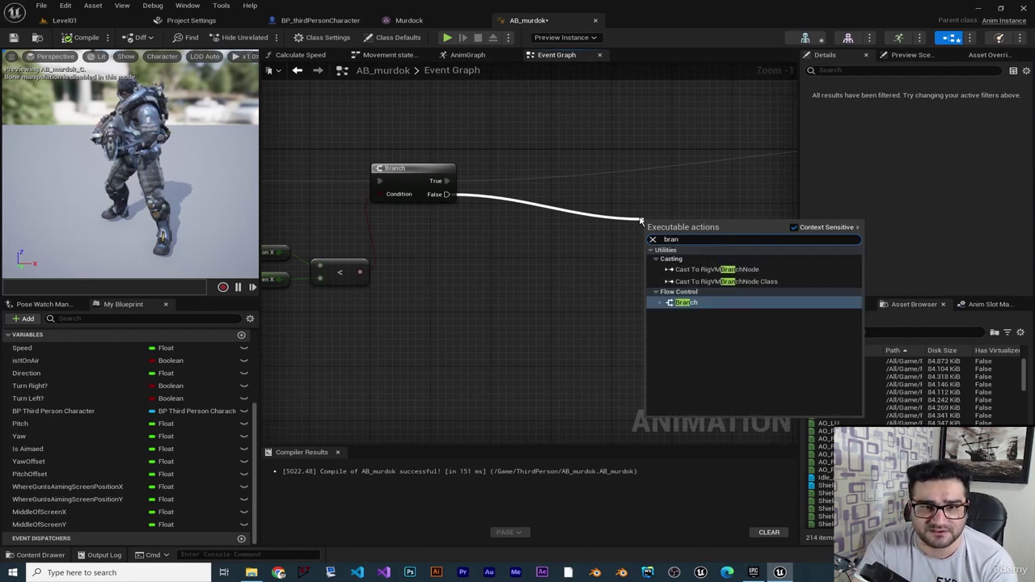
pyautogui.press('Return')
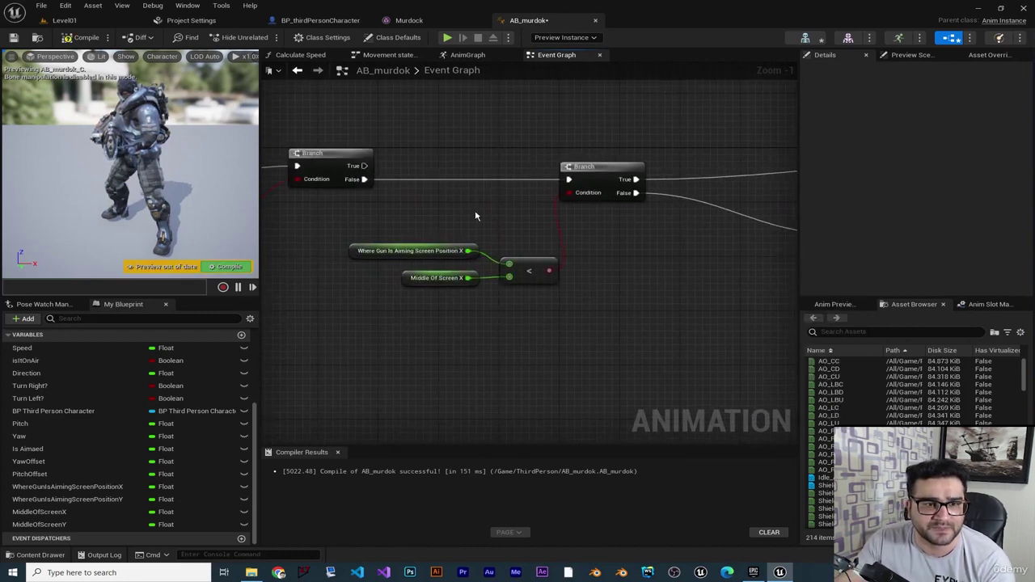
# Move both X getters beside the new Branch and add a greater-than comparison between them
pyautogui.moveTo(475, 216); pyautogui.dragTo(380, 291)
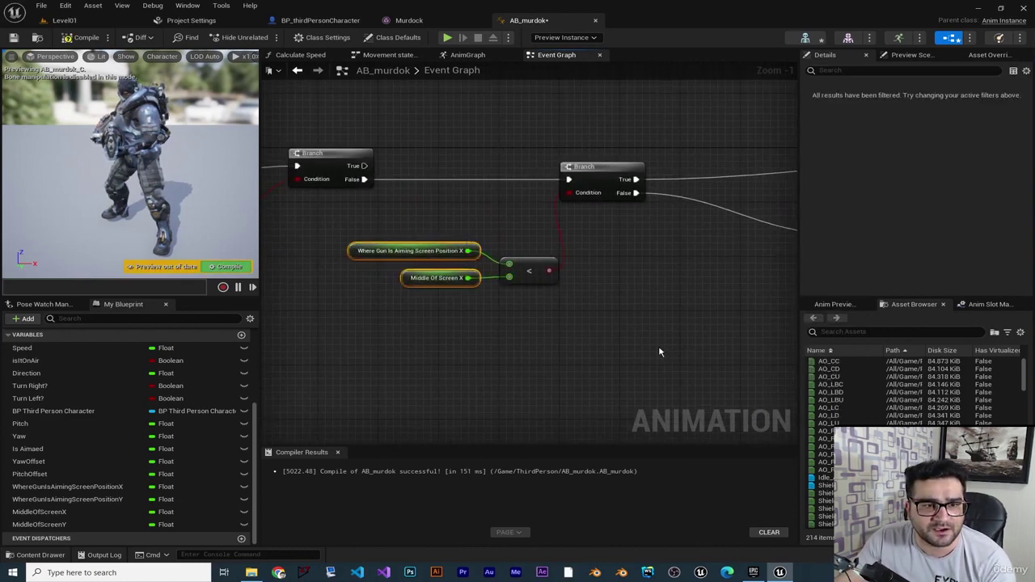
pyautogui.moveTo(693, 345); pyautogui.dragTo(495, 342, button='right')
pyautogui.moveTo(269, 251)
pyautogui.mouseDown()
pyautogui.moveTo(566, 242)
pyautogui.moveTo(602, 257)
pyautogui.mouseUp()
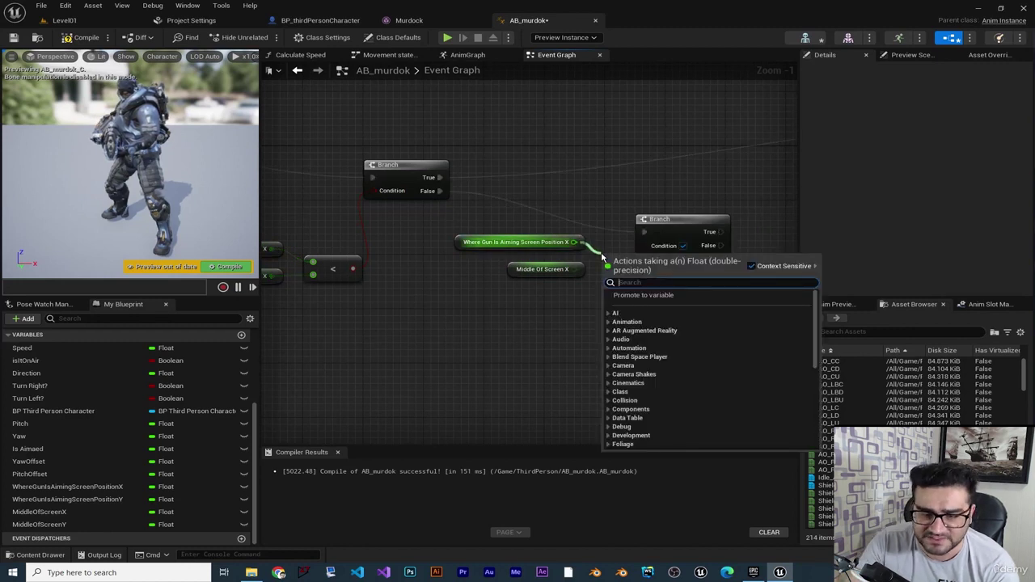
pyautogui.write('<')
pyautogui.click(634, 315)
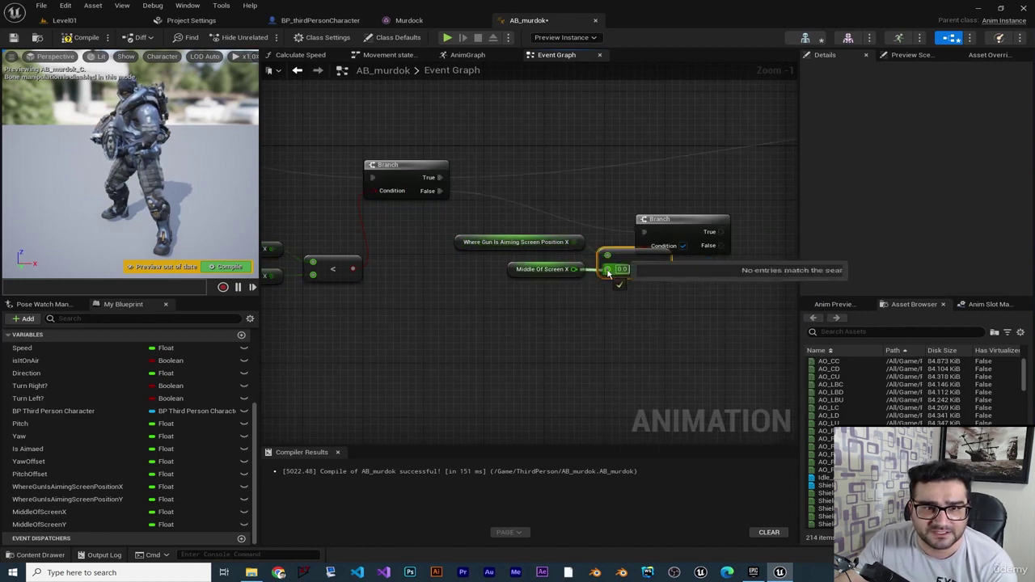
# Wire the comparison into the new Branch's Condition and shift the Branch right
pyautogui.moveTo(671, 219); pyautogui.dragTo(739, 219)
pyautogui.moveTo(647, 261); pyautogui.dragTo(710, 252)
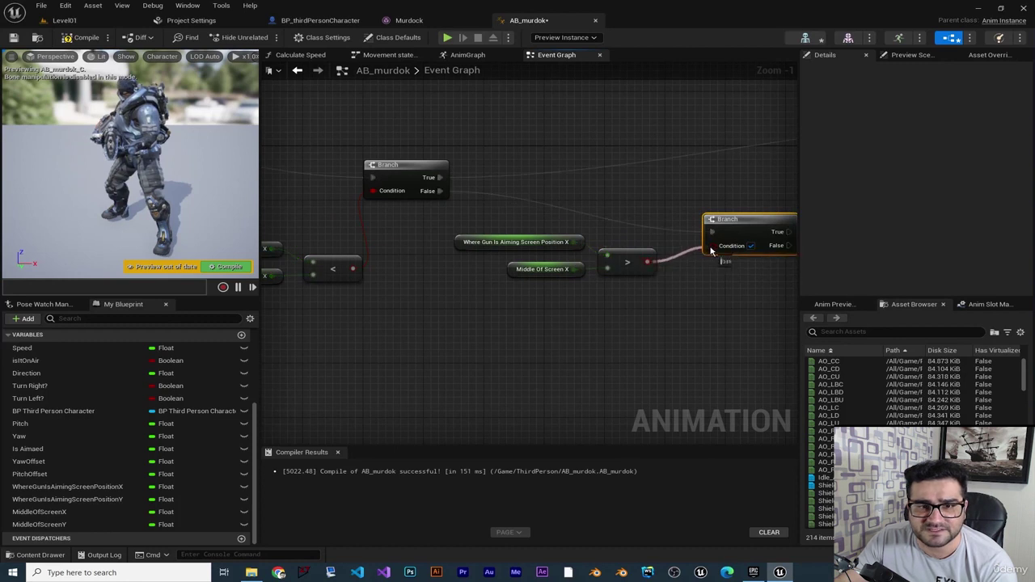
pyautogui.moveTo(736, 293); pyautogui.dragTo(489, 320, button='right')
pyautogui.moveTo(652, 310); pyautogui.dragTo(472, 306, button='right')
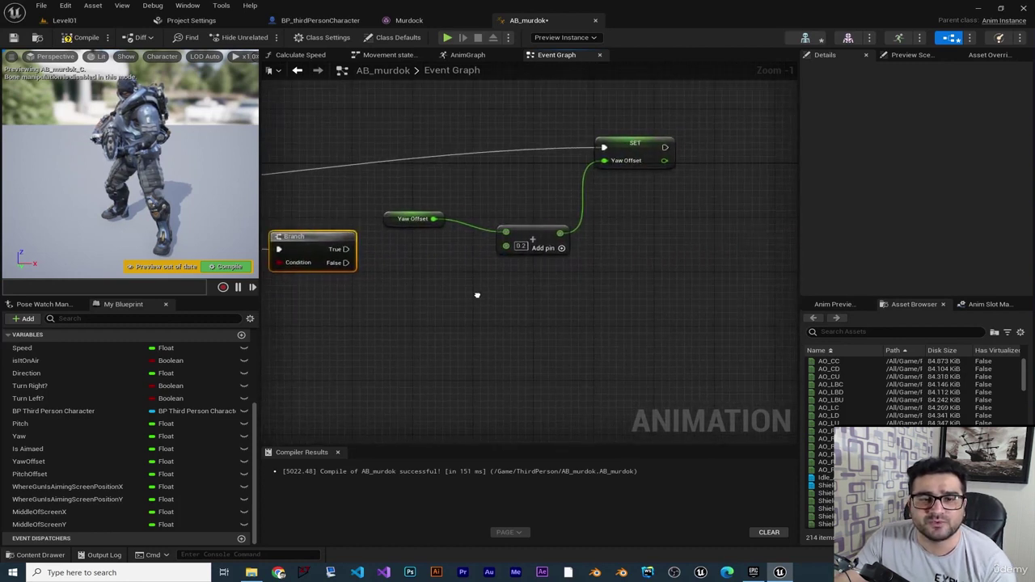
# Duplicate the Yaw Offset +0.2 group below, wire it to Branch True, and change 0.2 to -0.2
pyautogui.moveTo(388, 202)
pyautogui.mouseDown()
pyautogui.moveTo(518, 258)
pyautogui.moveTo(534, 188)
pyautogui.mouseUp()
pyautogui.keyDown('shift'); pyautogui.click(637, 143); pyautogui.keyUp('shift')
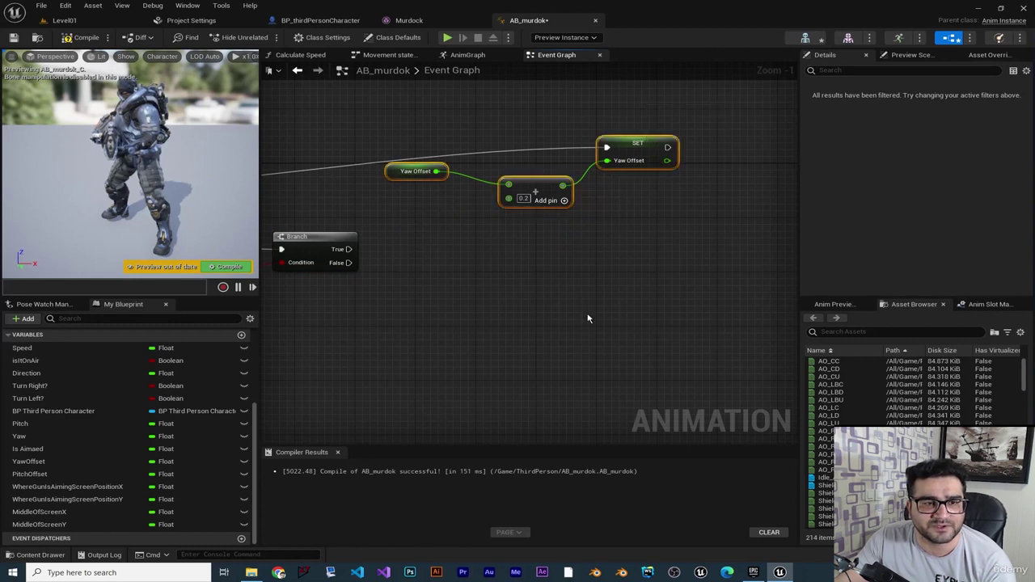
pyautogui.hotkey('ctrl', 'c')
pyautogui.hotkey('ctrl', 'v')
pyautogui.moveTo(728, 274); pyautogui.dragTo(674, 262)
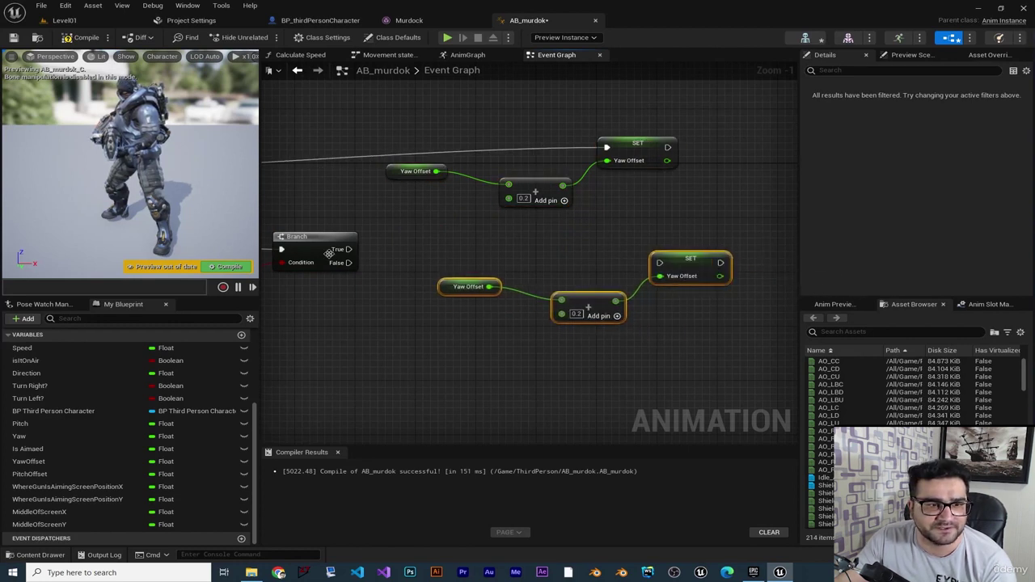
pyautogui.moveTo(348, 249); pyautogui.dragTo(658, 266)
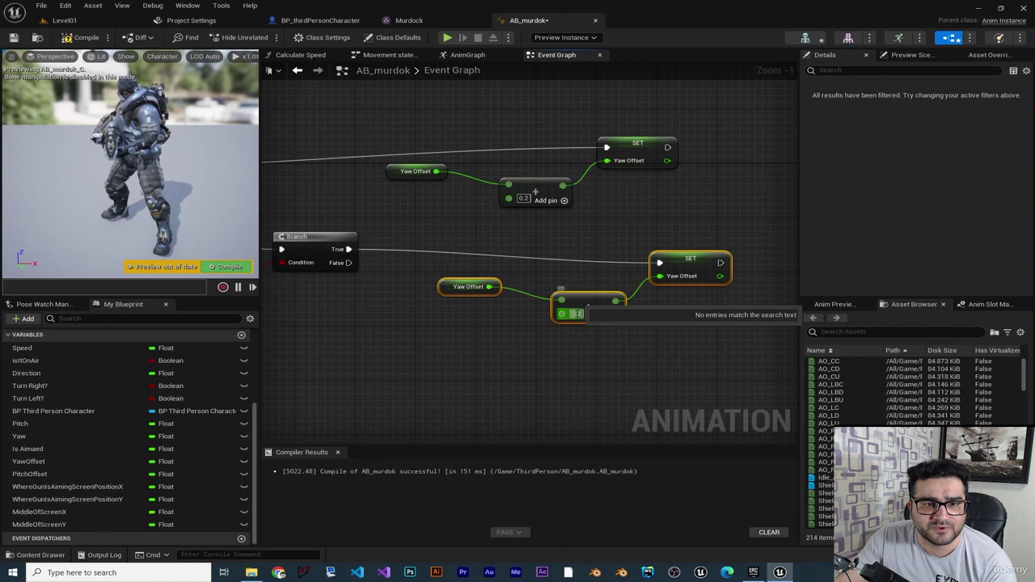
pyautogui.scroll(1, 582, 338)
pyautogui.write('-0.2')
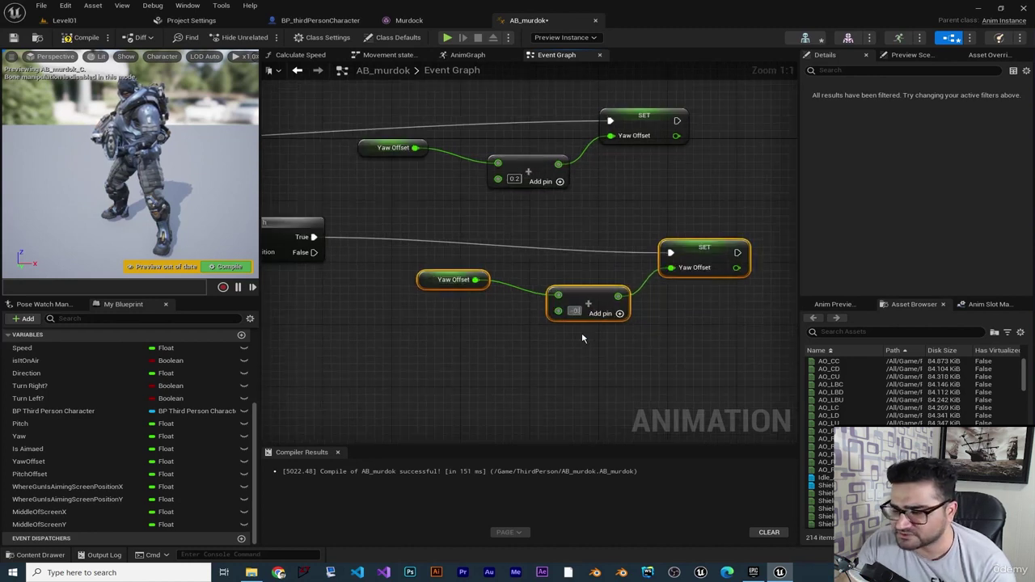
pyautogui.press('Return')
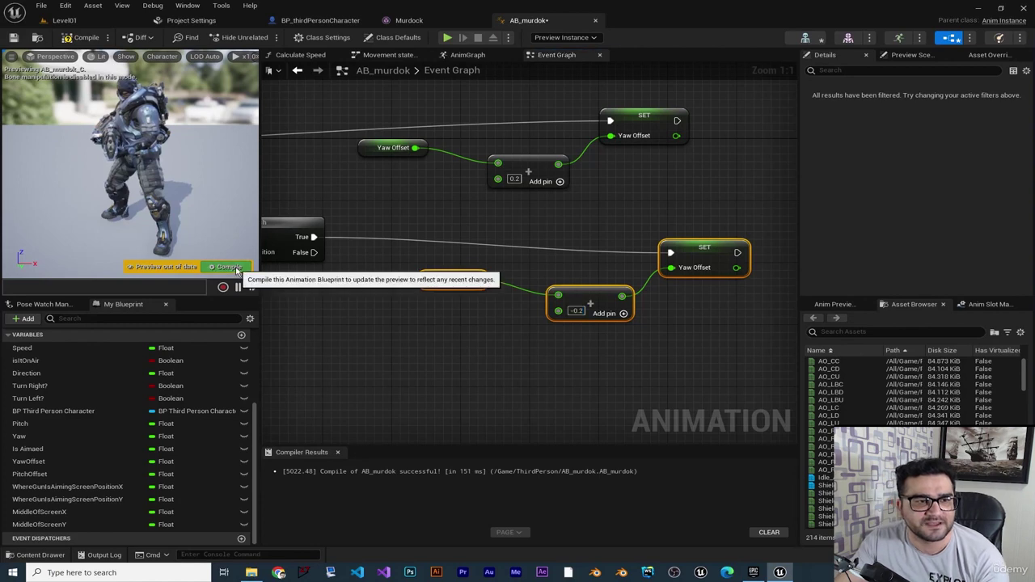
# Pan across the Event Graph to review the comparisons, Branches and both Yaw Offset groups
pyautogui.moveTo(386, 339); pyautogui.dragTo(709, 233, button='right')
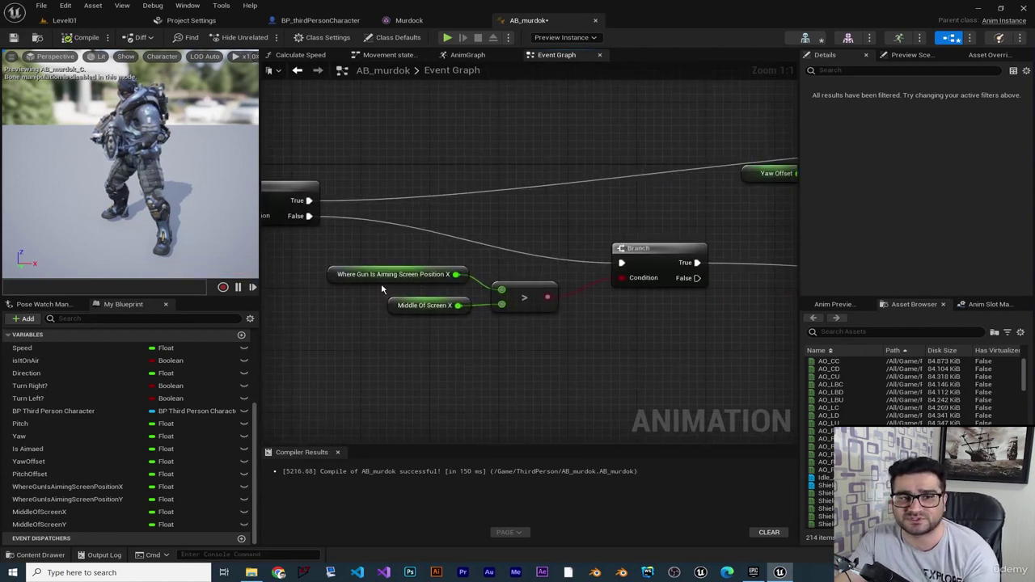
pyautogui.moveTo(438, 338); pyautogui.dragTo(409, 325, button='right')
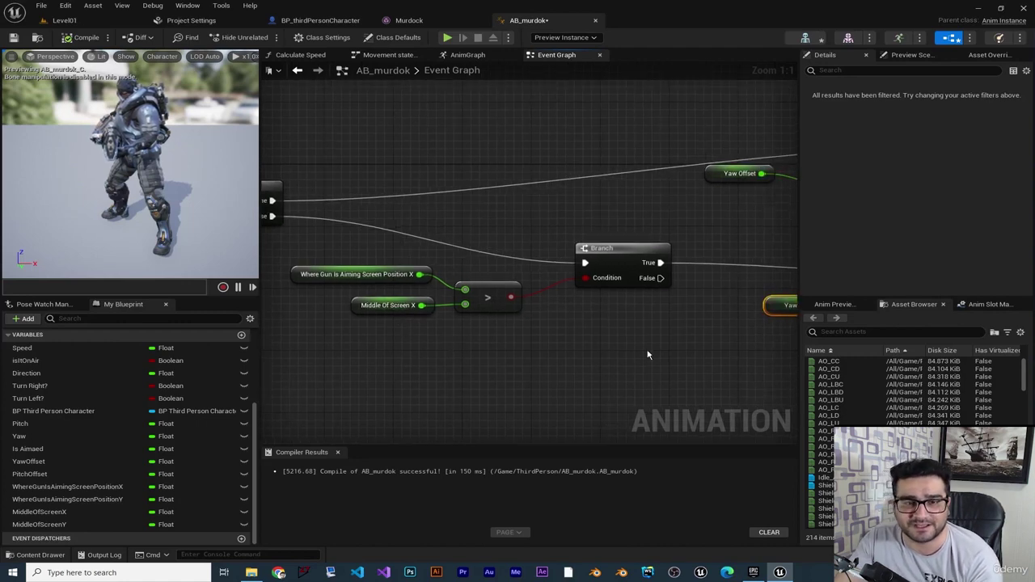
pyautogui.moveTo(647, 354); pyautogui.dragTo(615, 335, button='right')
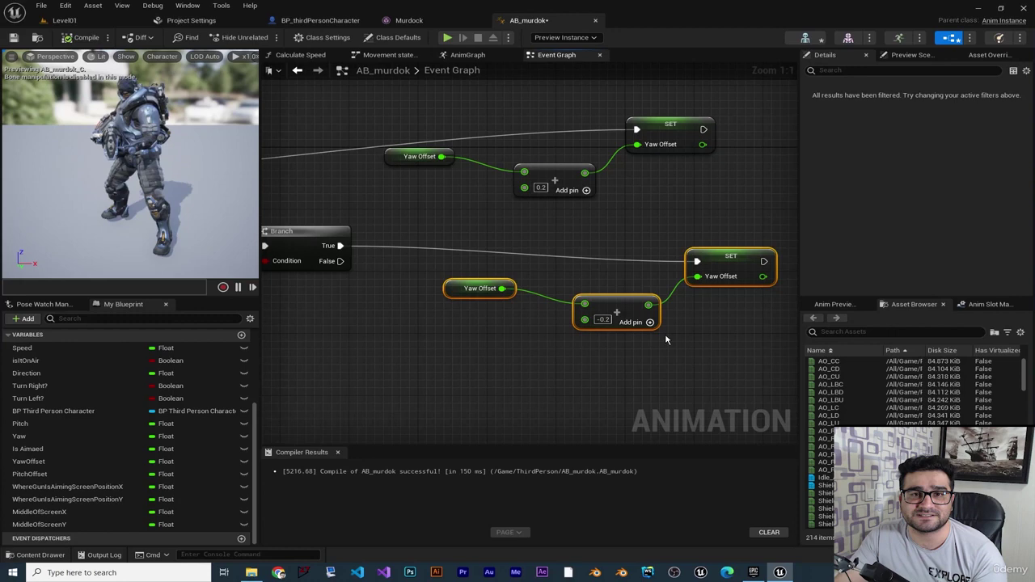
pyautogui.moveTo(522, 324); pyautogui.dragTo(561, 324, button='right')
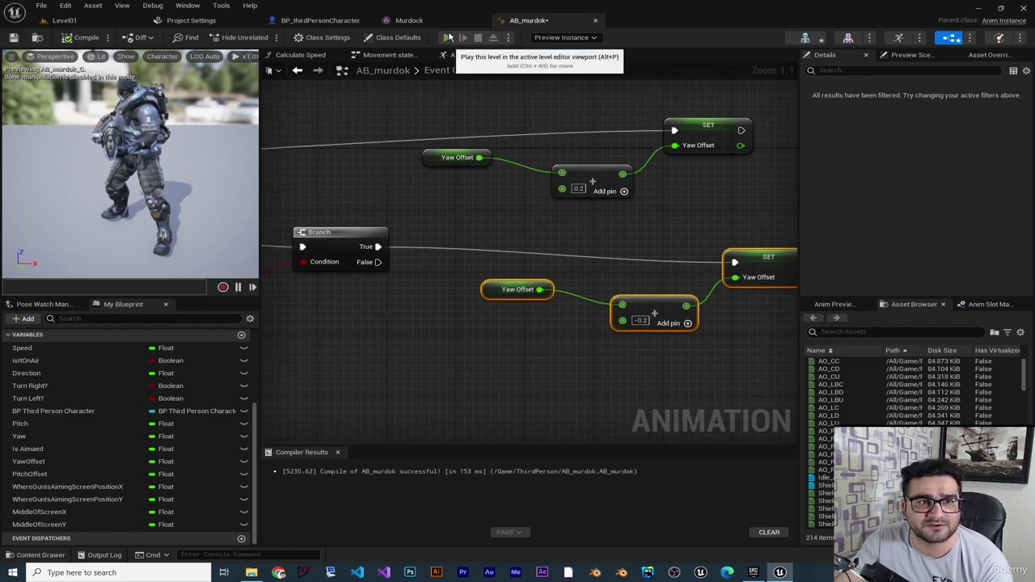
pyautogui.click(448, 37)
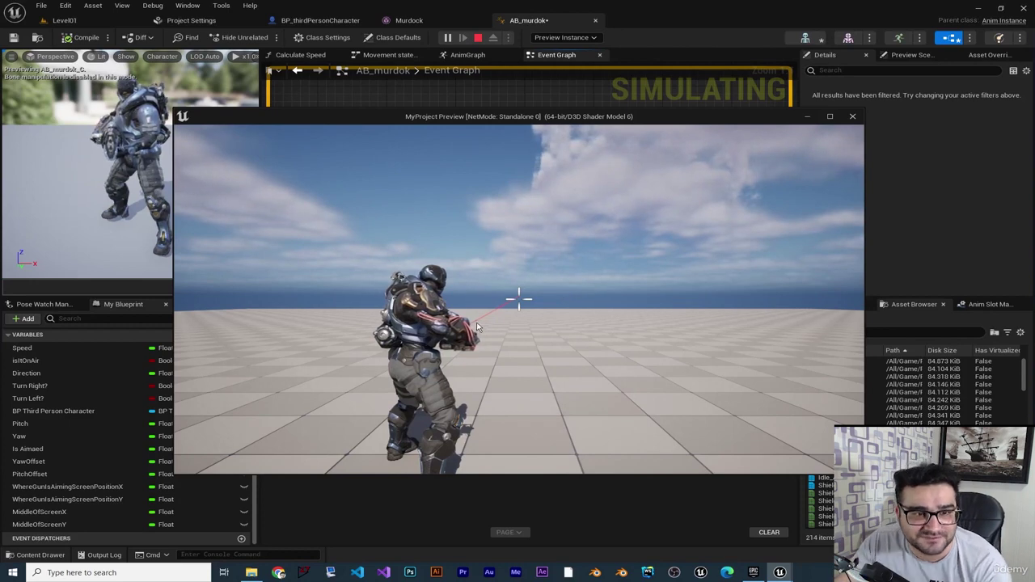
pyautogui.press('Escape')
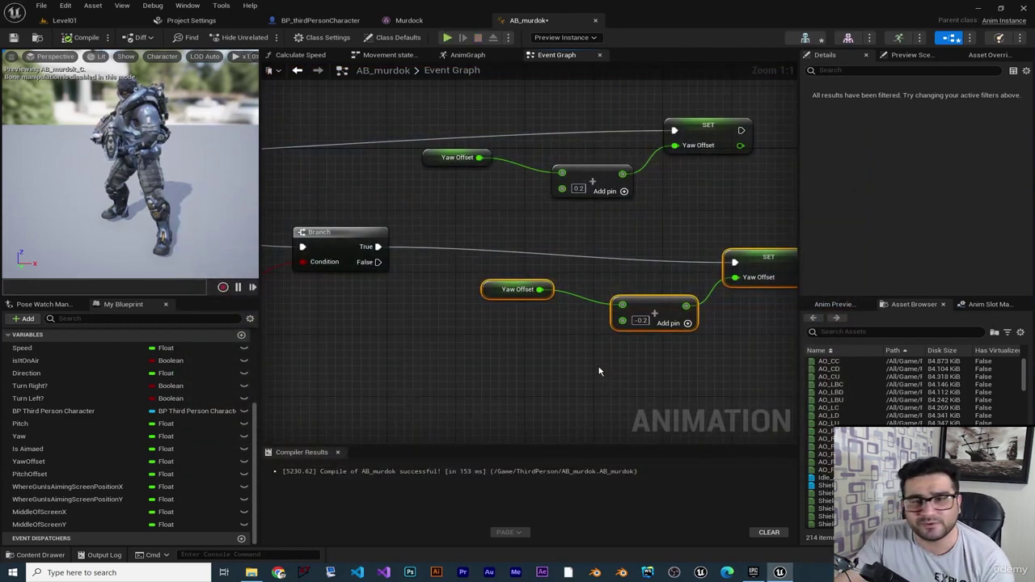
pyautogui.scroll(-1, 522, 317)
pyautogui.scroll(-3, 521, 317)
pyautogui.scroll(-2, 486, 327)
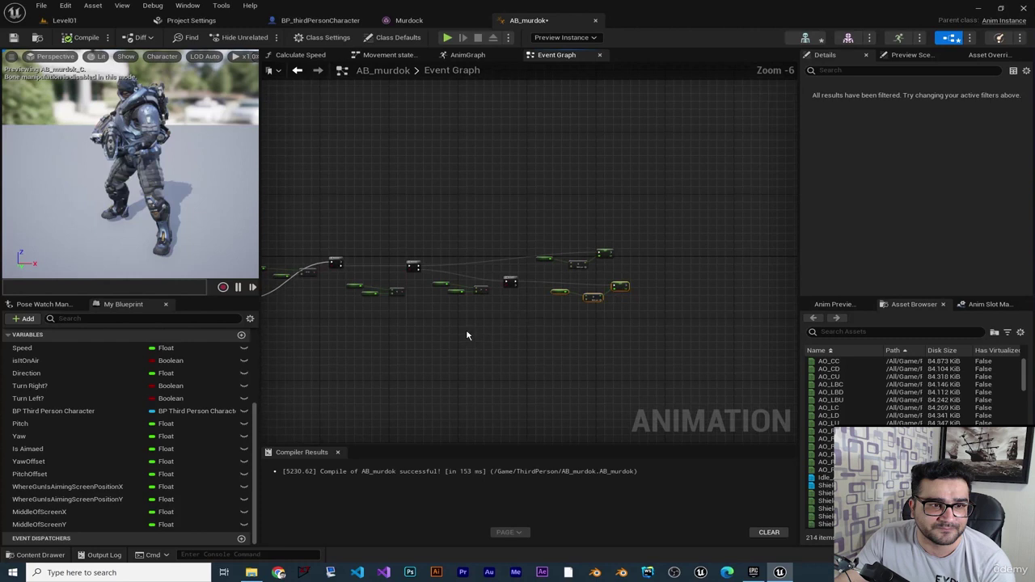
pyautogui.moveTo(467, 335); pyautogui.dragTo(569, 285, button='right')
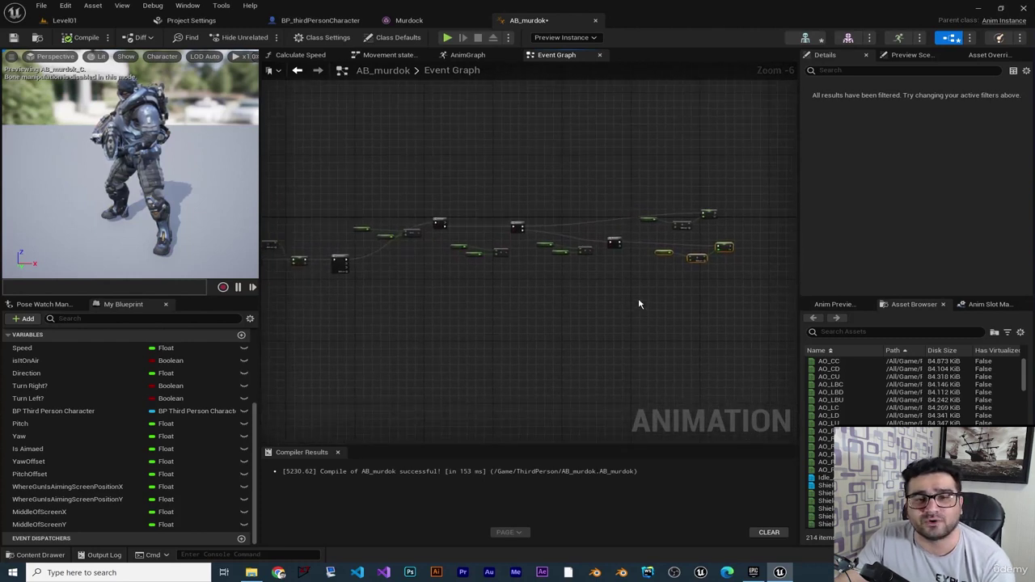